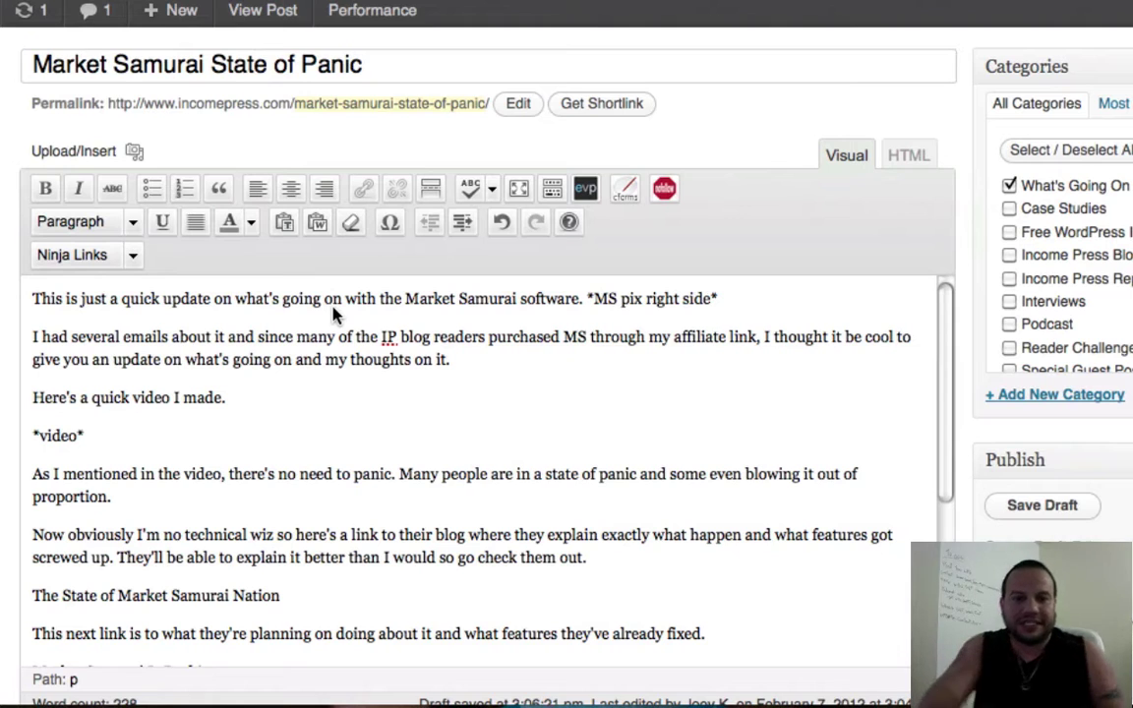
Read through the body text of the "Market Samurai State of Panic" draft from start to end
scroll(747, 317, "down", 5)
scroll(748, 317, "up", 5)
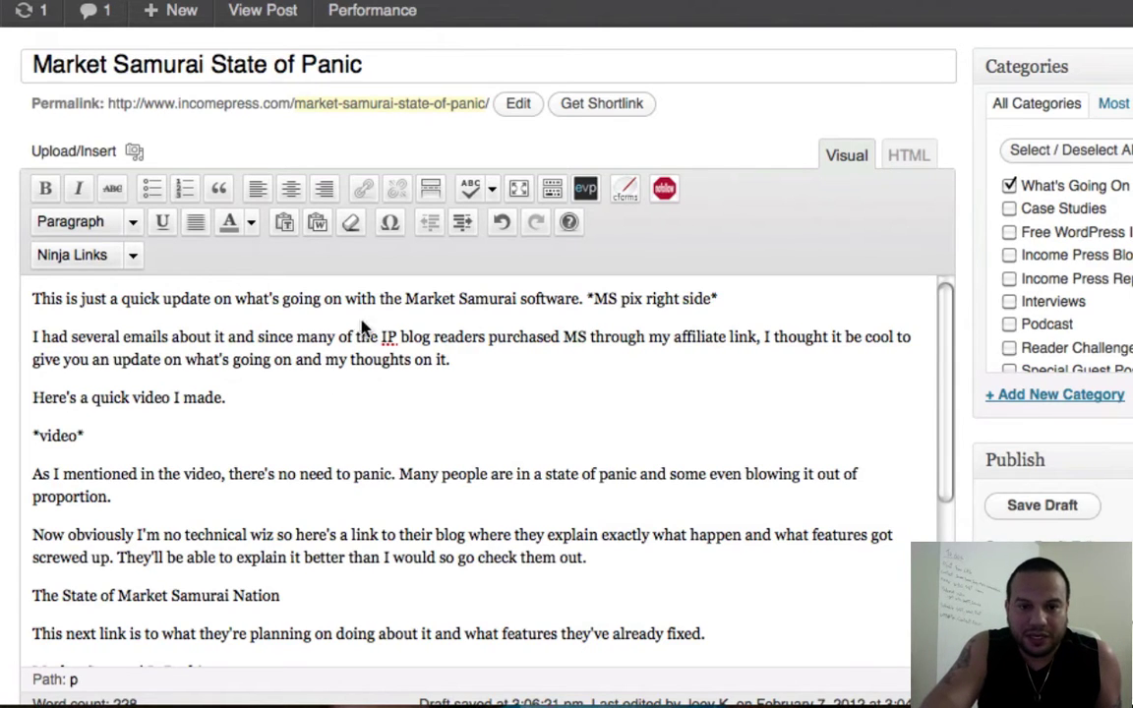
scroll(346, 385, "down", 5)
scroll(346, 385, "down", 3)
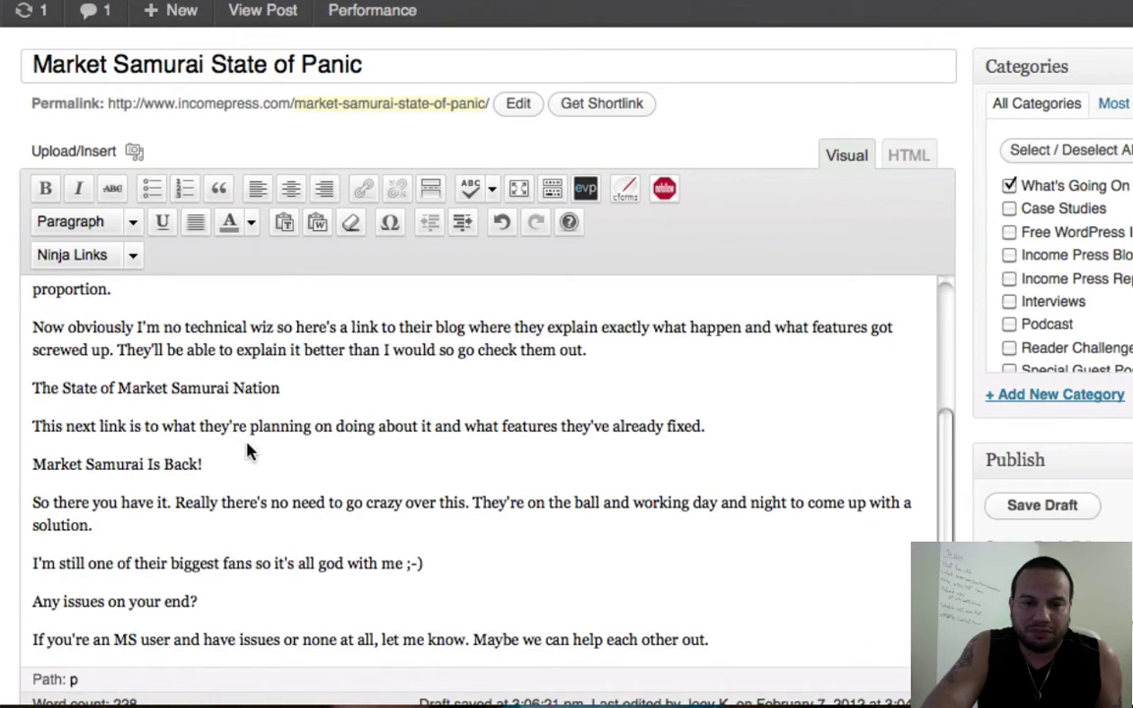
scroll(273, 476, "up", 4)
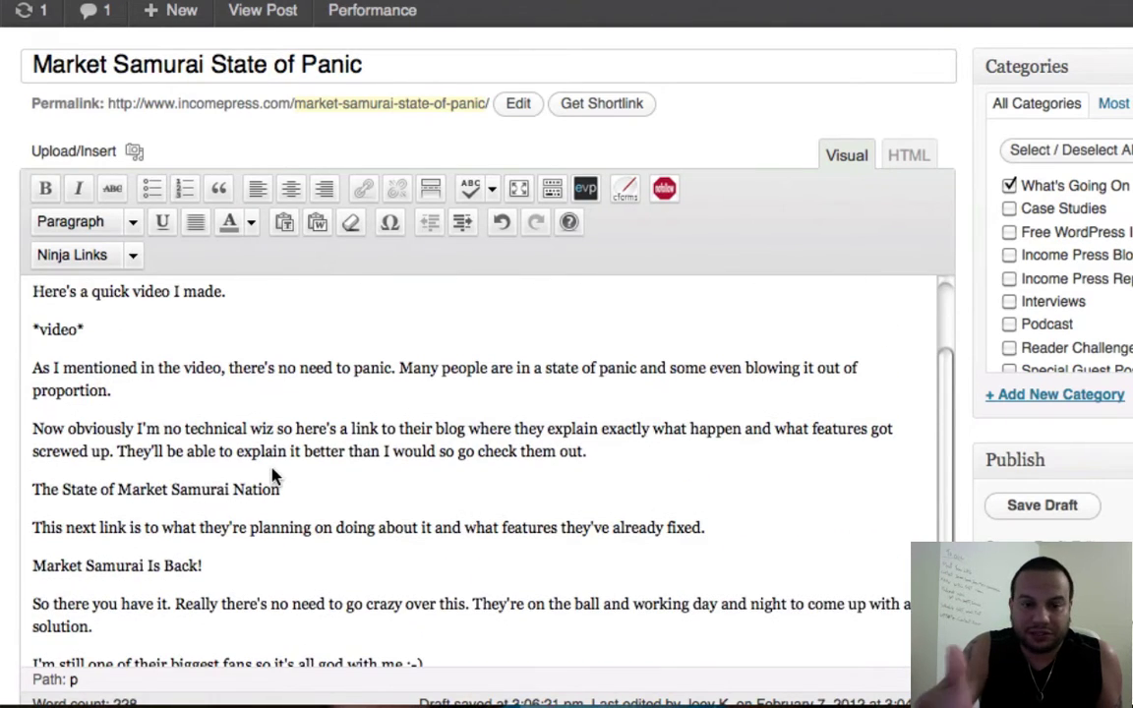
scroll(276, 477, "up", 4)
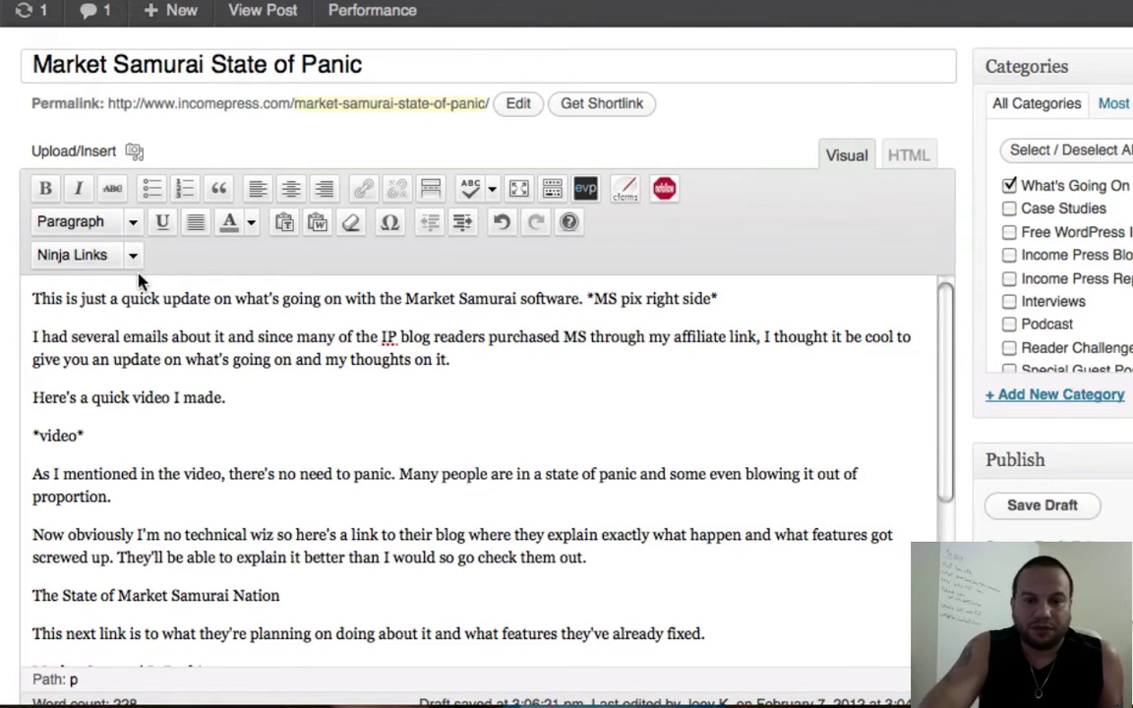
Examine the "*MS pix right side*" and "*video*" placeholders and the sentence introducing the video in the draft
left_click(648, 300)
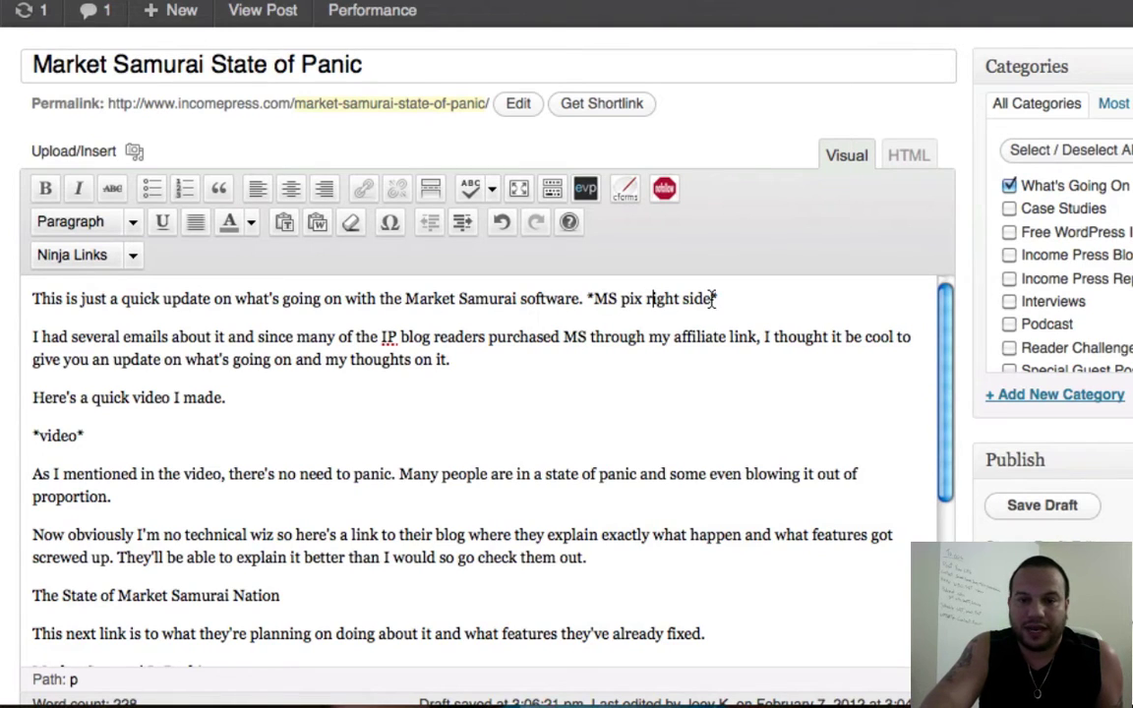
left_click_drag(721, 301, 588, 300)
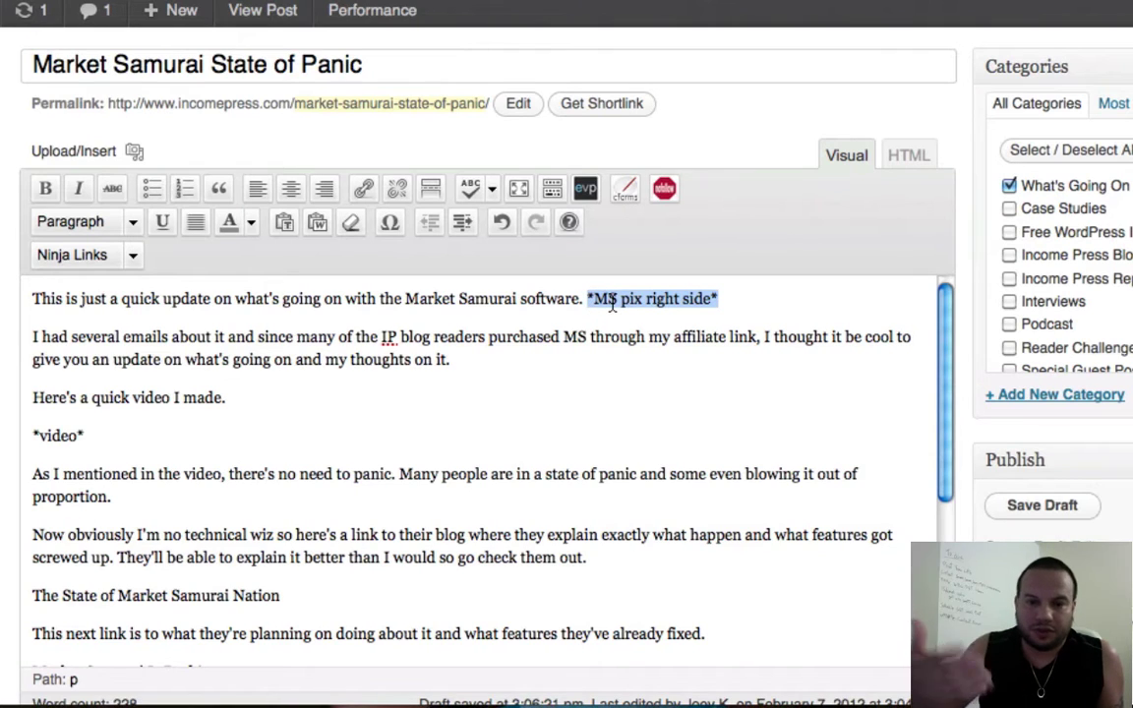
left_click(612, 301)
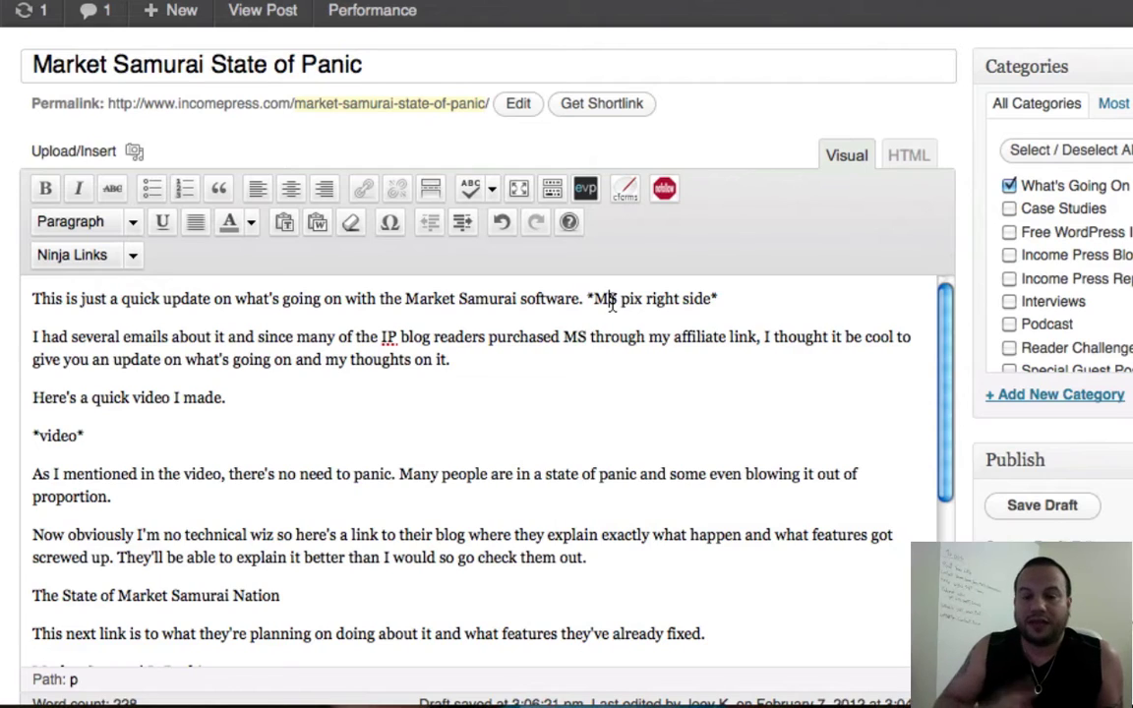
double_click(612, 301)
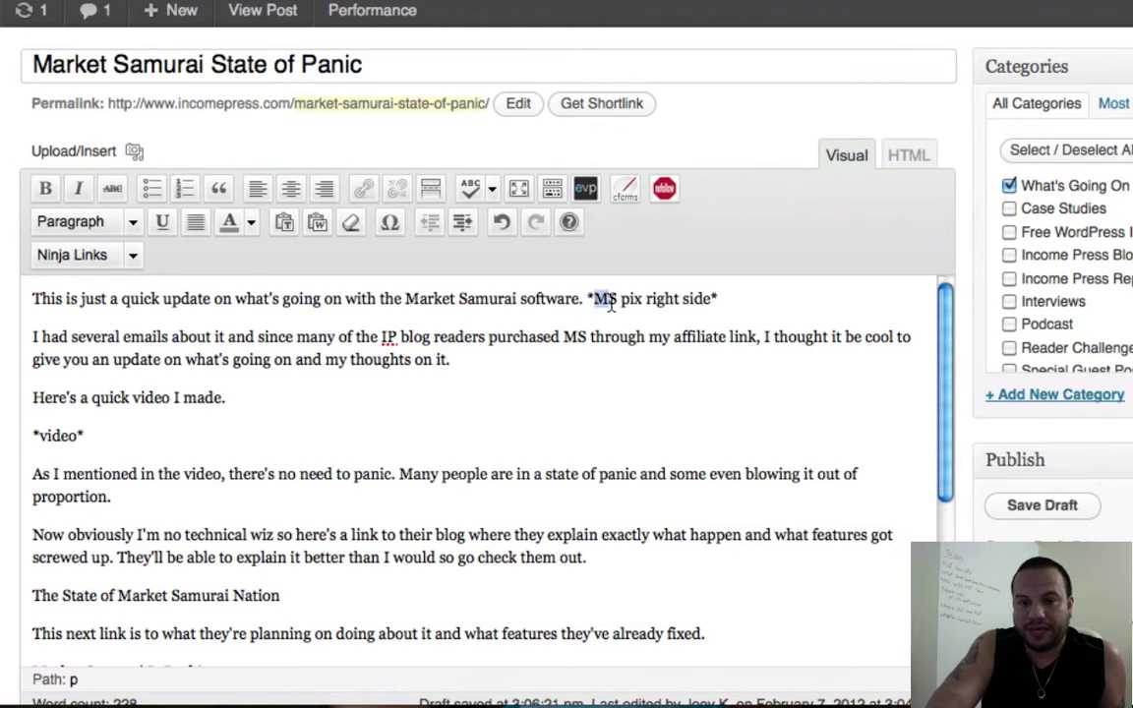
left_click_drag(616, 305, 646, 305)
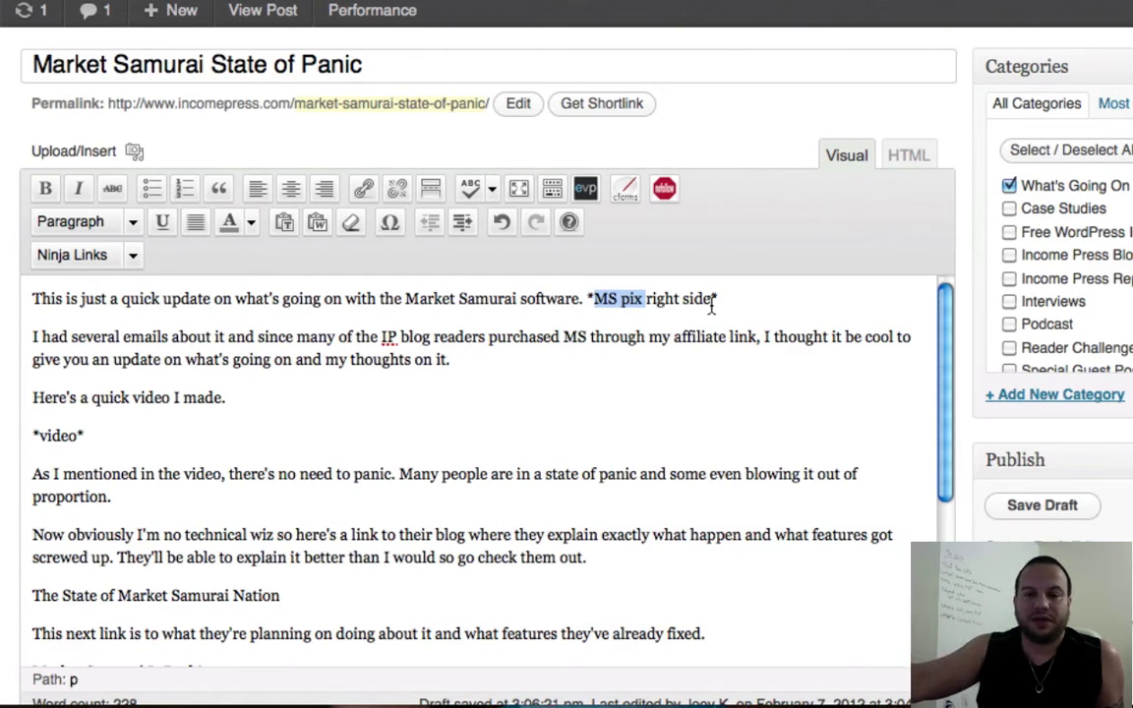
left_click(84, 436)
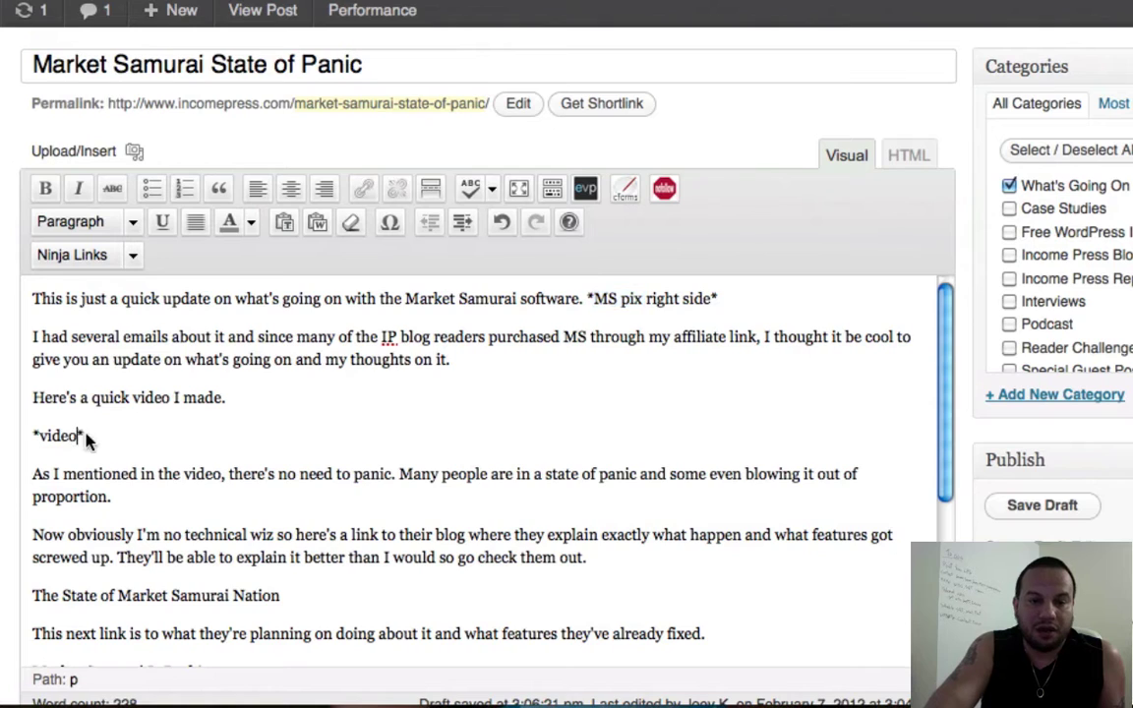
left_click_drag(85, 436, 33, 436)
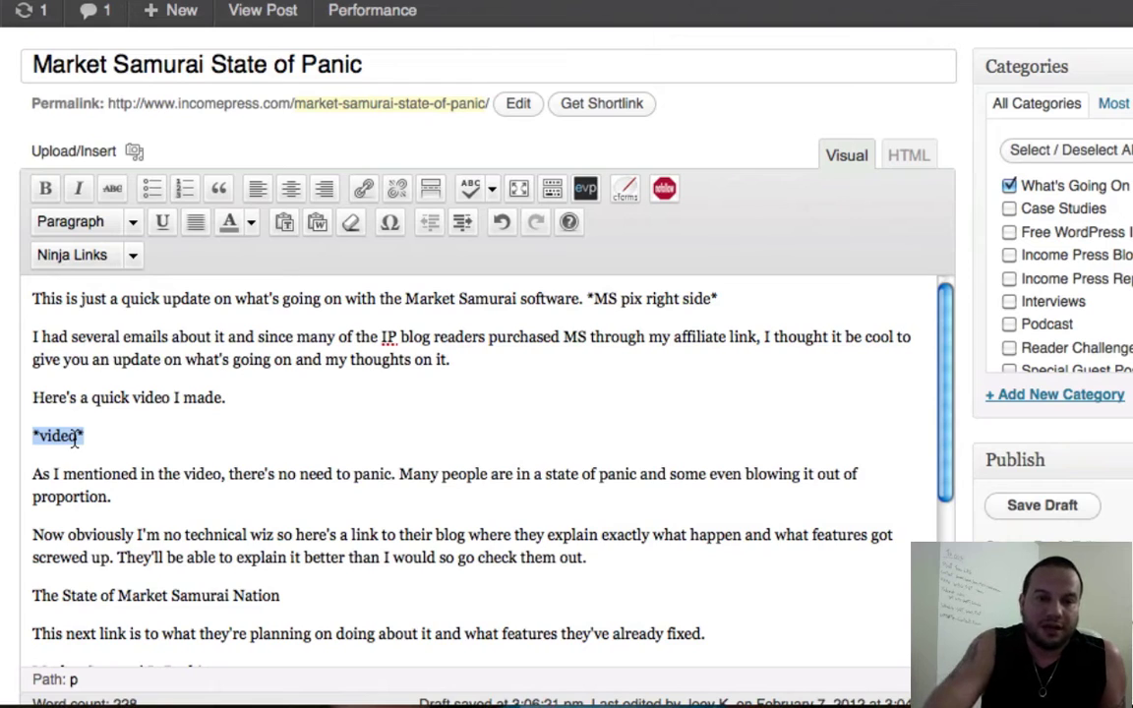
triple_click(74, 398)
left_click(154, 403)
triple_click(154, 403)
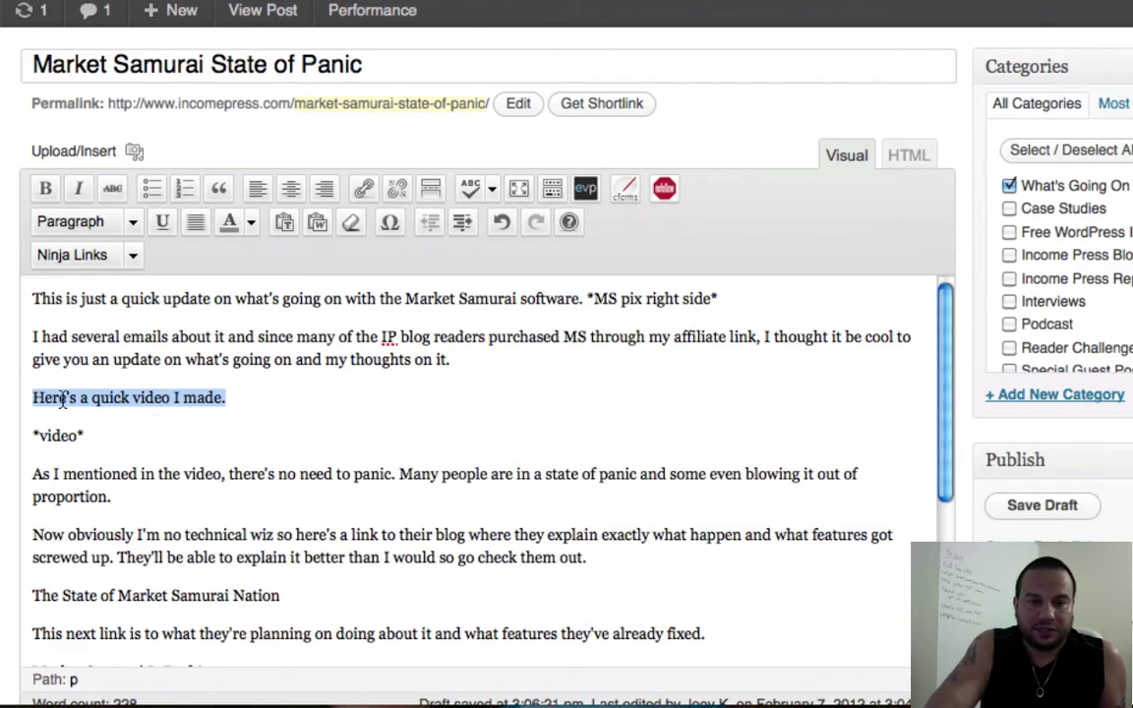
left_click(225, 402)
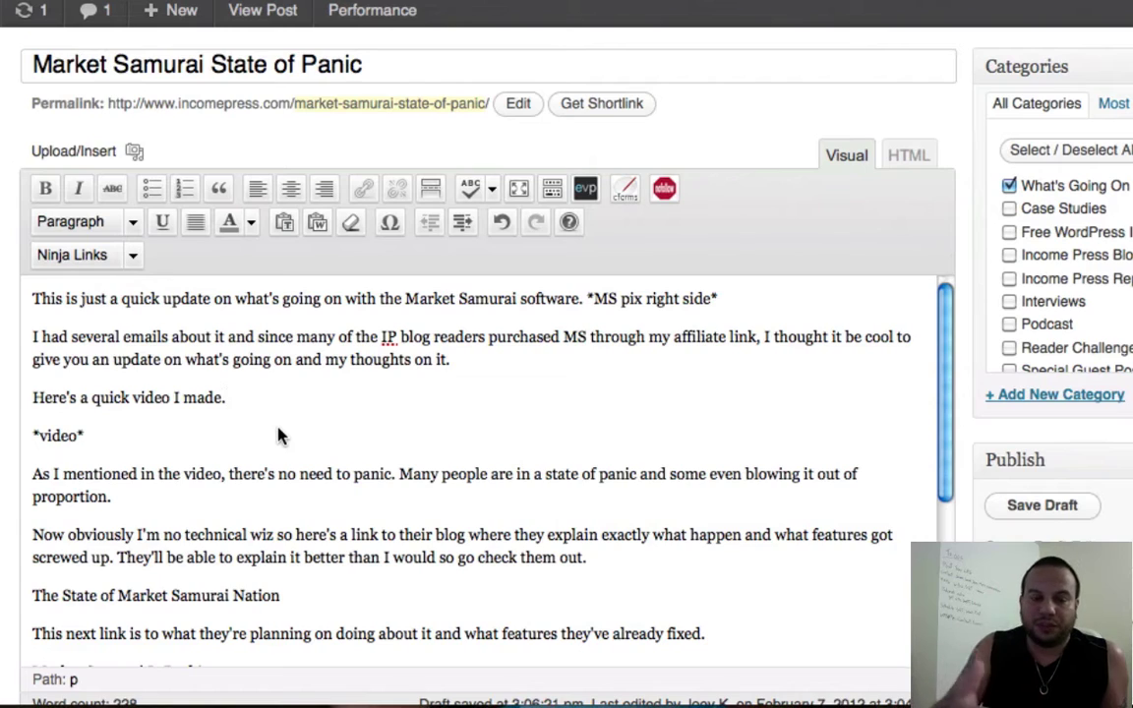
key("BackSpace")
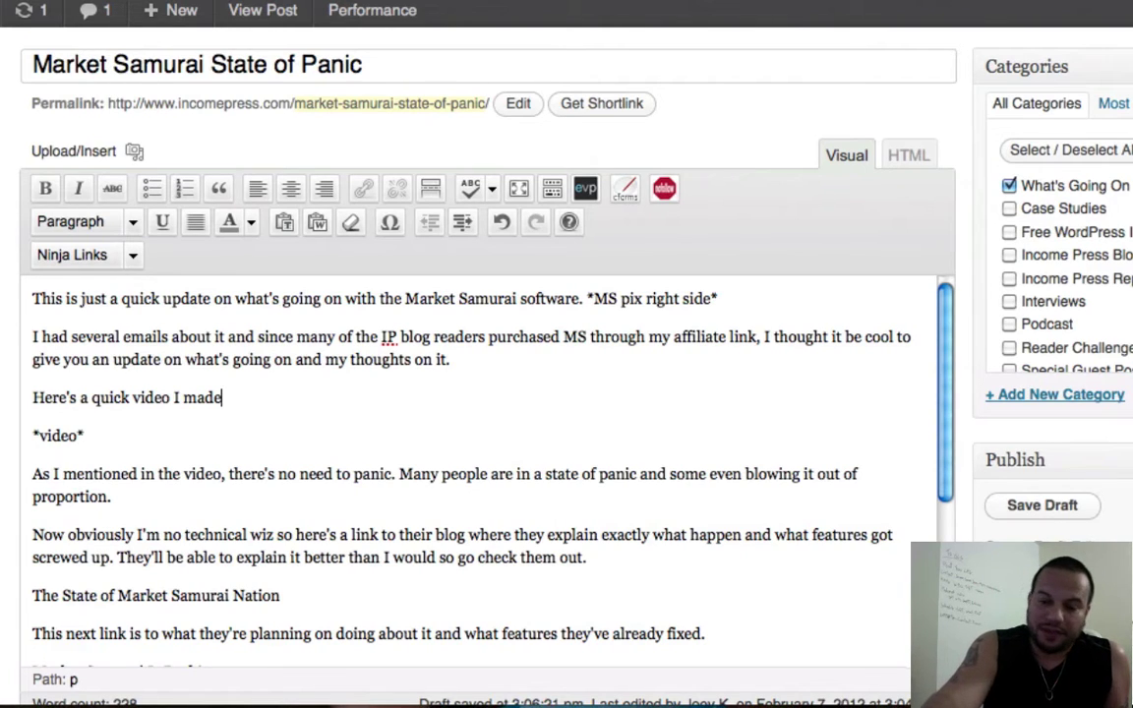
type(":1")
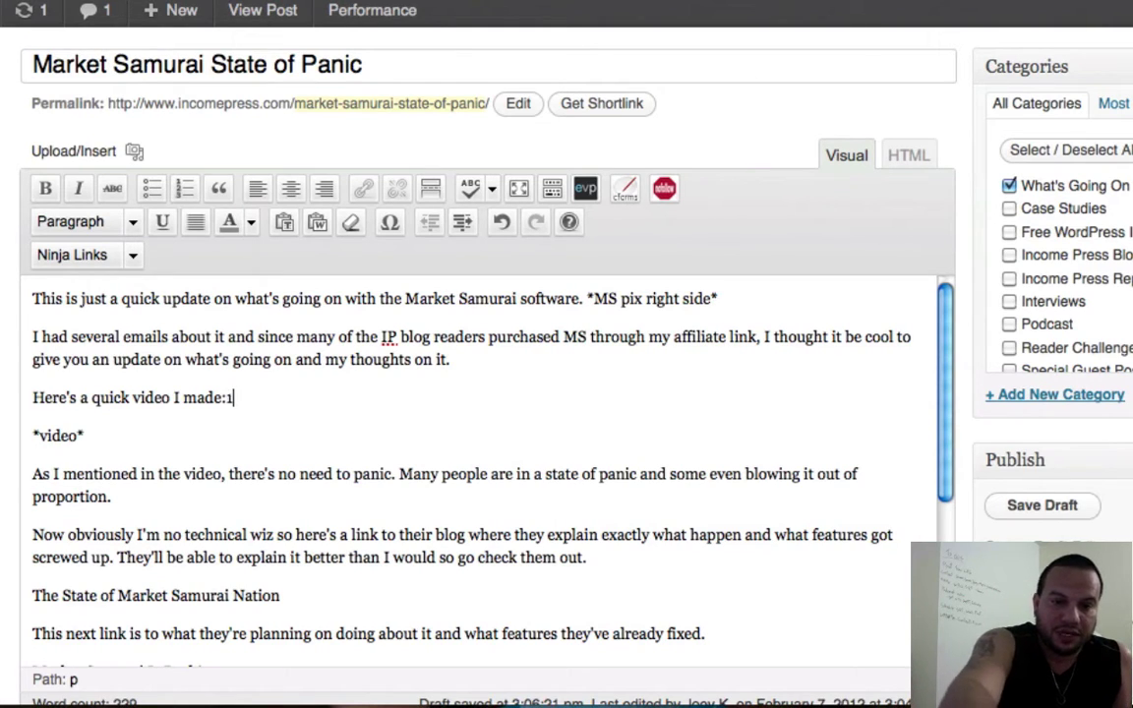
key("BackSpace")
type("2")
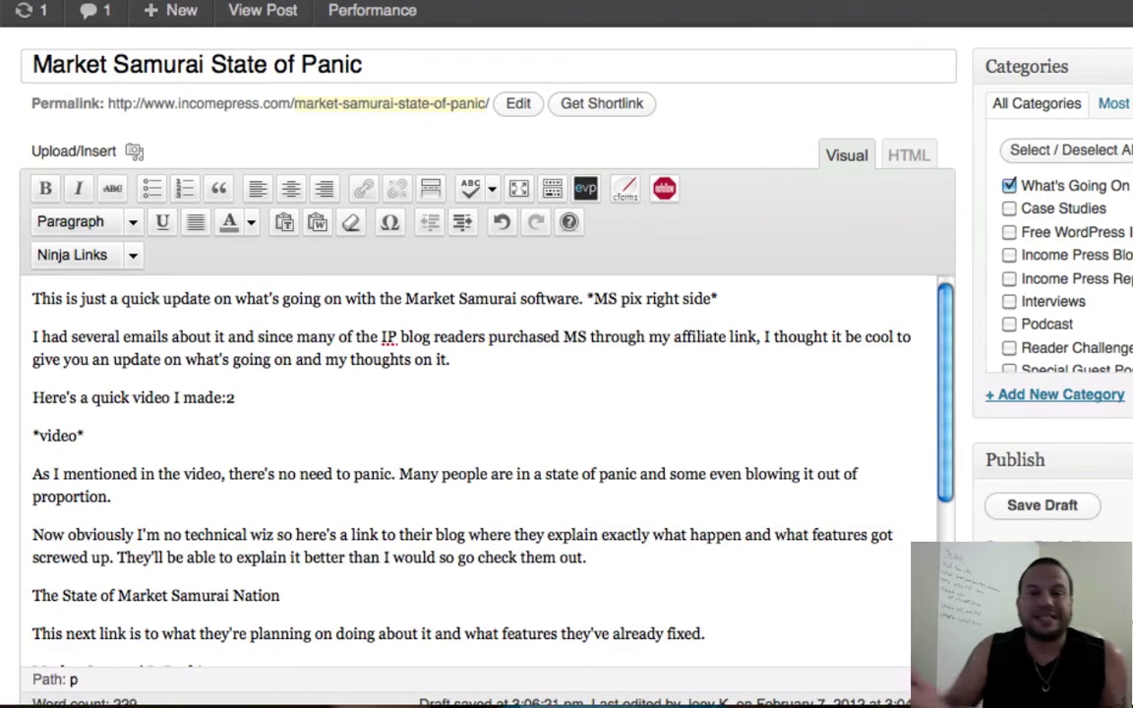
key("BackSpace")
key("BackSpace")
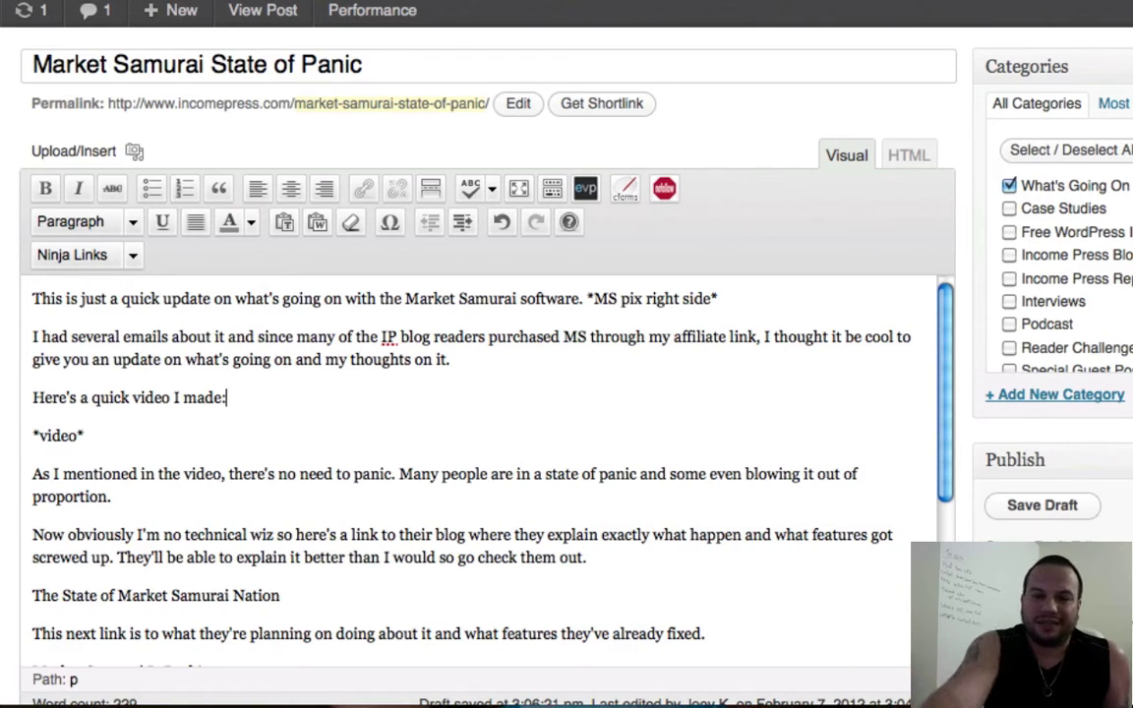
type(".")
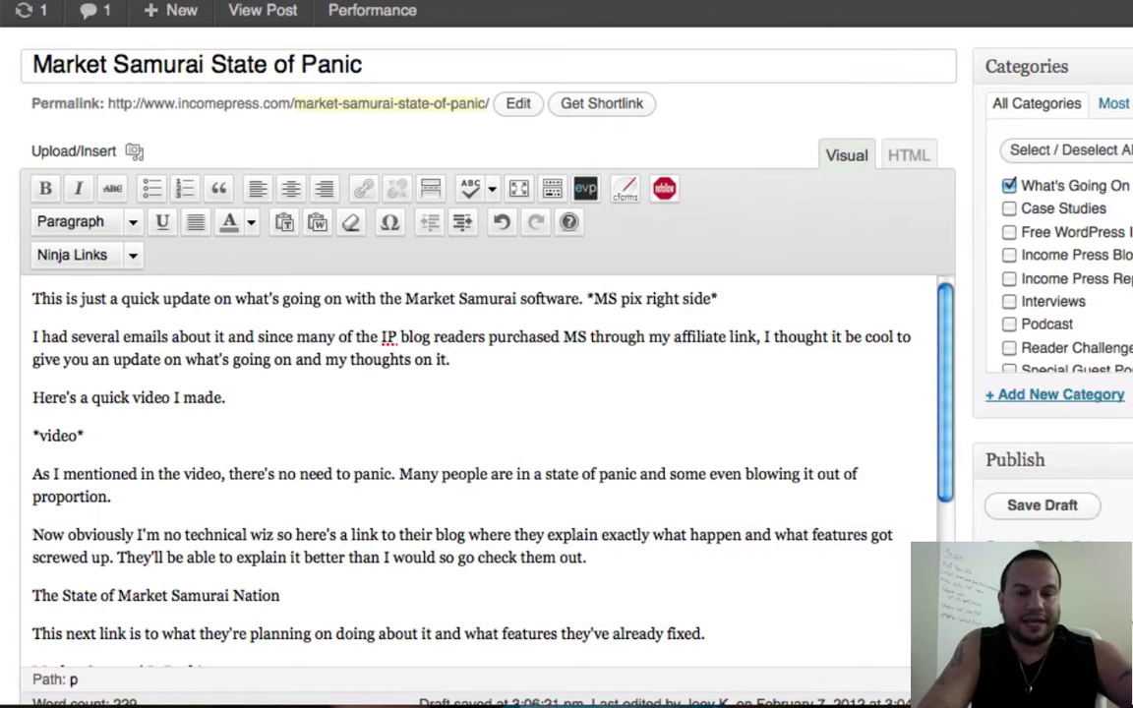
Switch to YouTube's "Market Samurai Rank Tracker Update" video and open its embed code in the sharing options
scroll(283, 470, "down", 5)
scroll(281, 471, "up", 2)
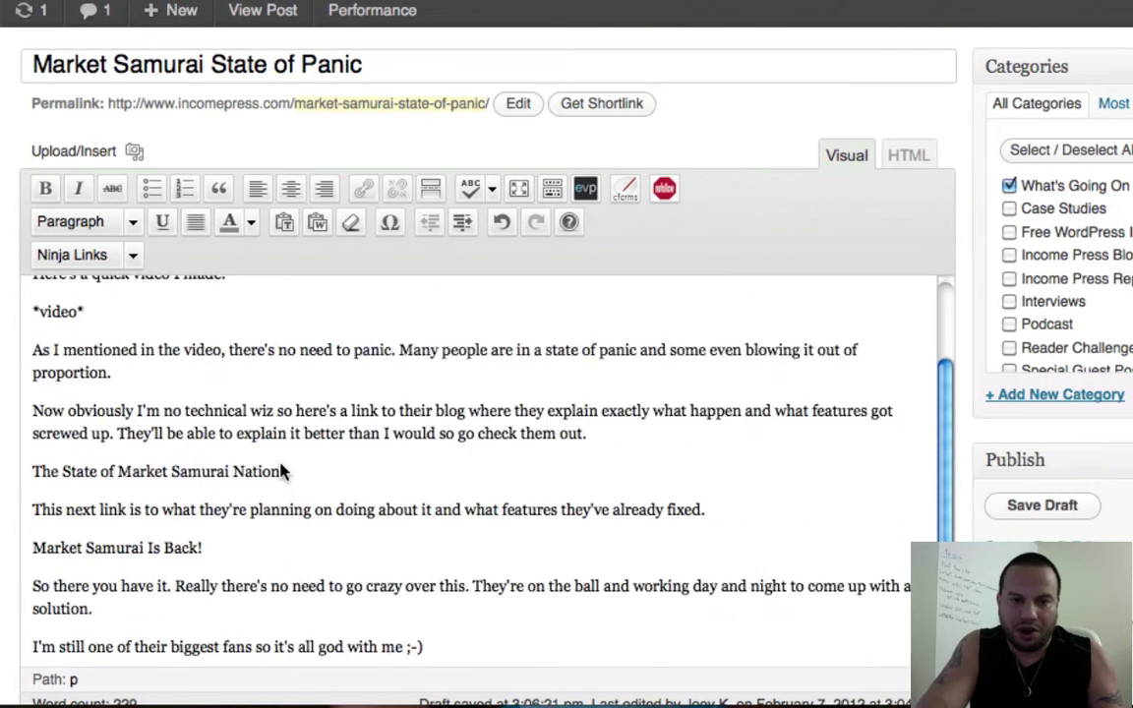
scroll(280, 472, "up", 3)
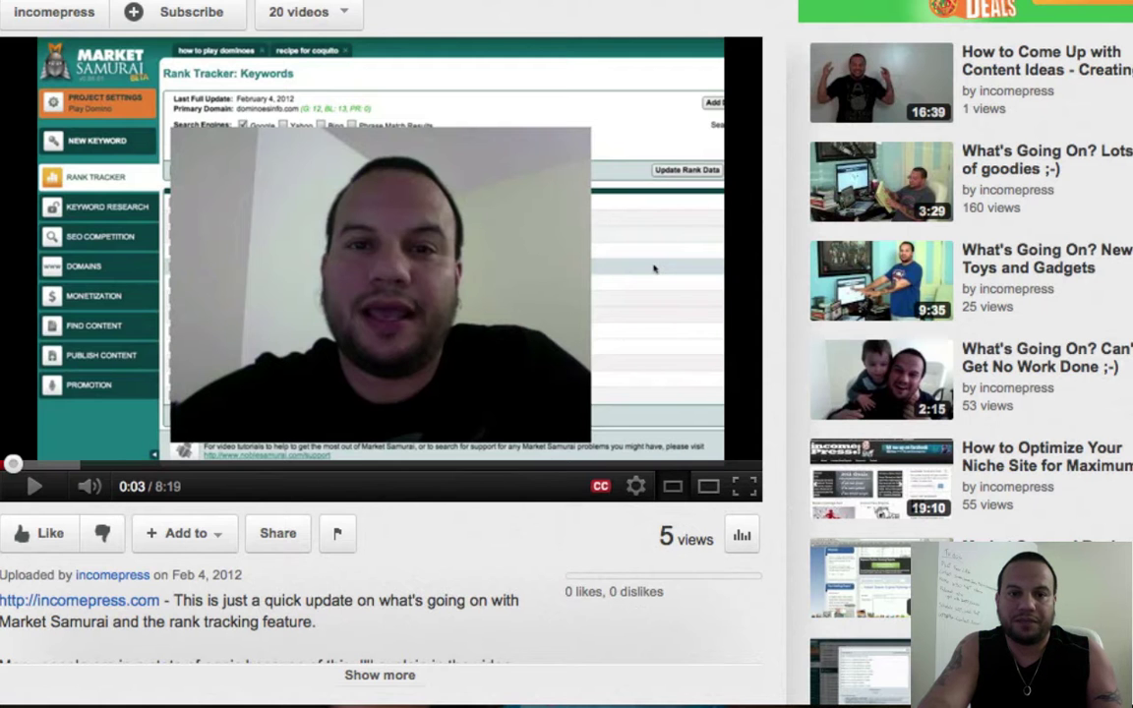
scroll(240, 321, "down", 5)
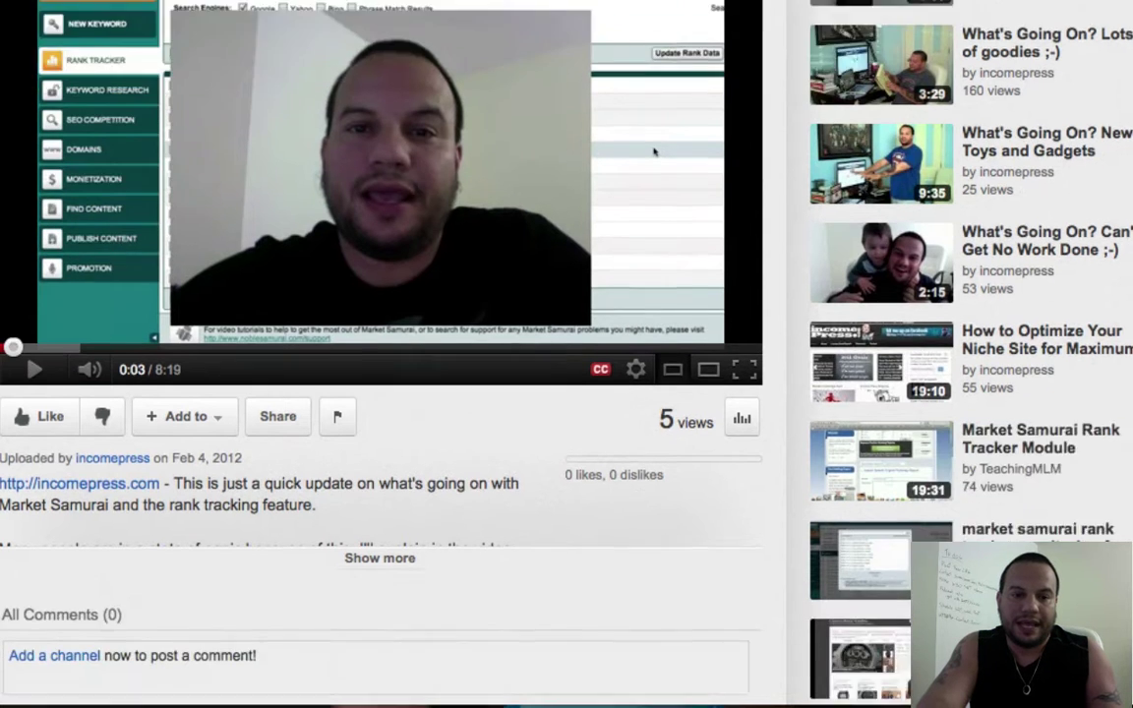
left_click(294, 330)
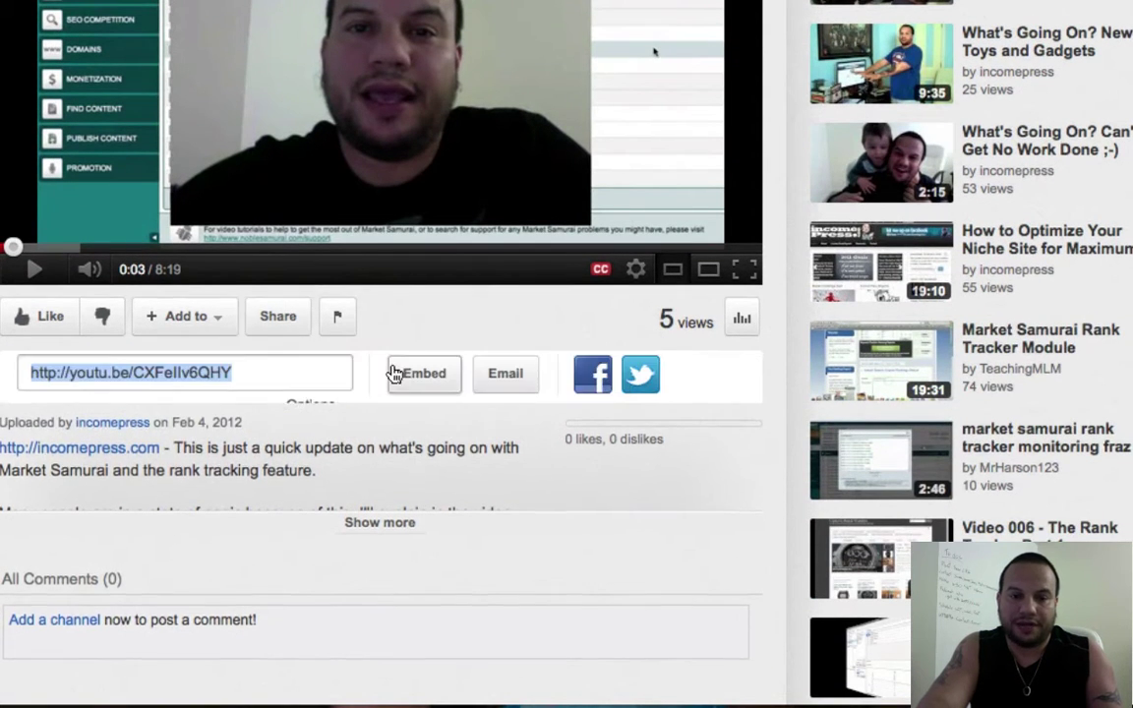
scroll(392, 371, "down", 4)
left_click(424, 256)
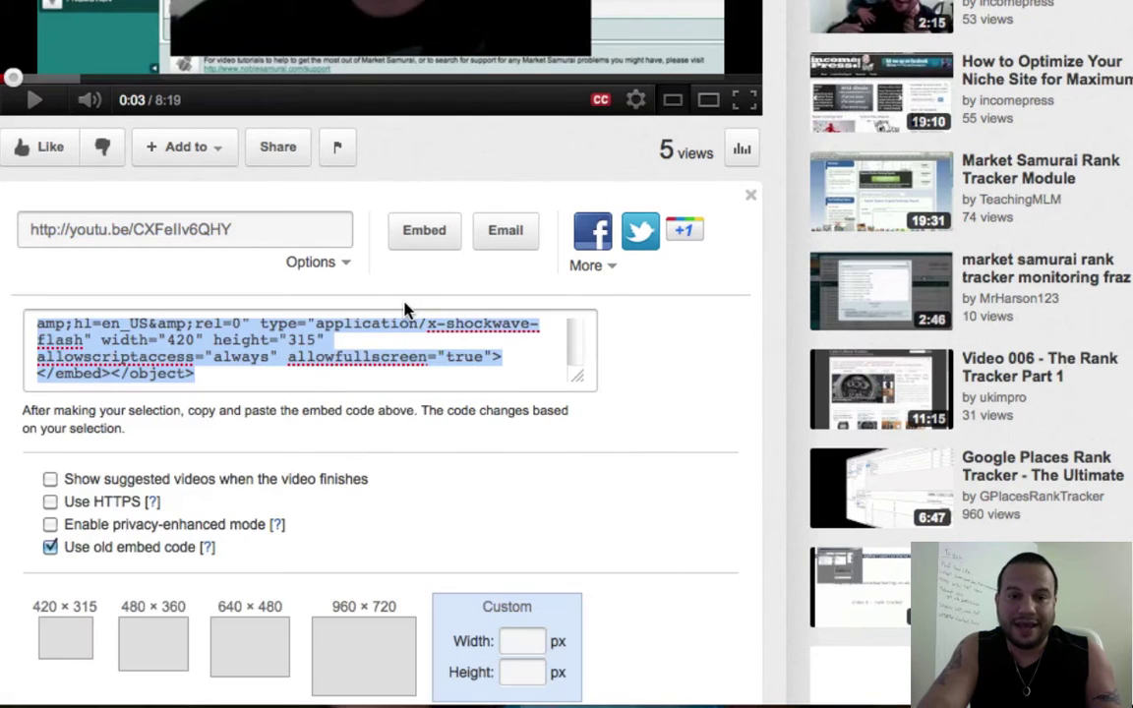
Set the custom width of the embedded video to 588 px and check the matching height
scroll(659, 341, "down", 3)
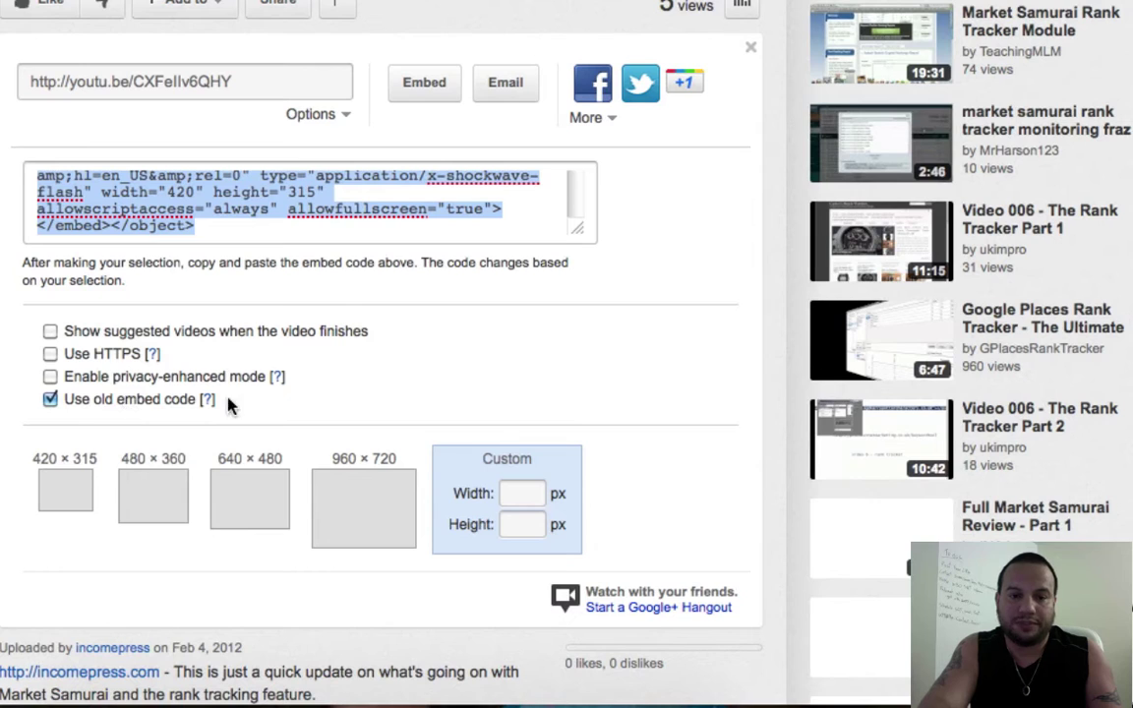
left_click(516, 492)
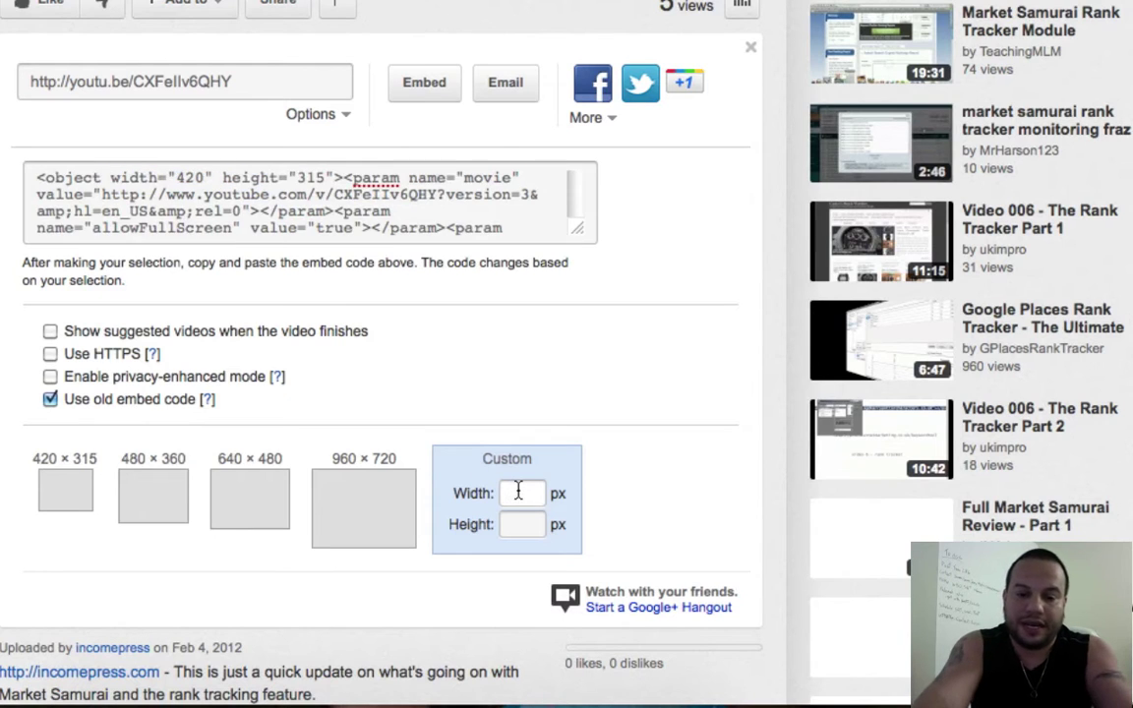
type("588")
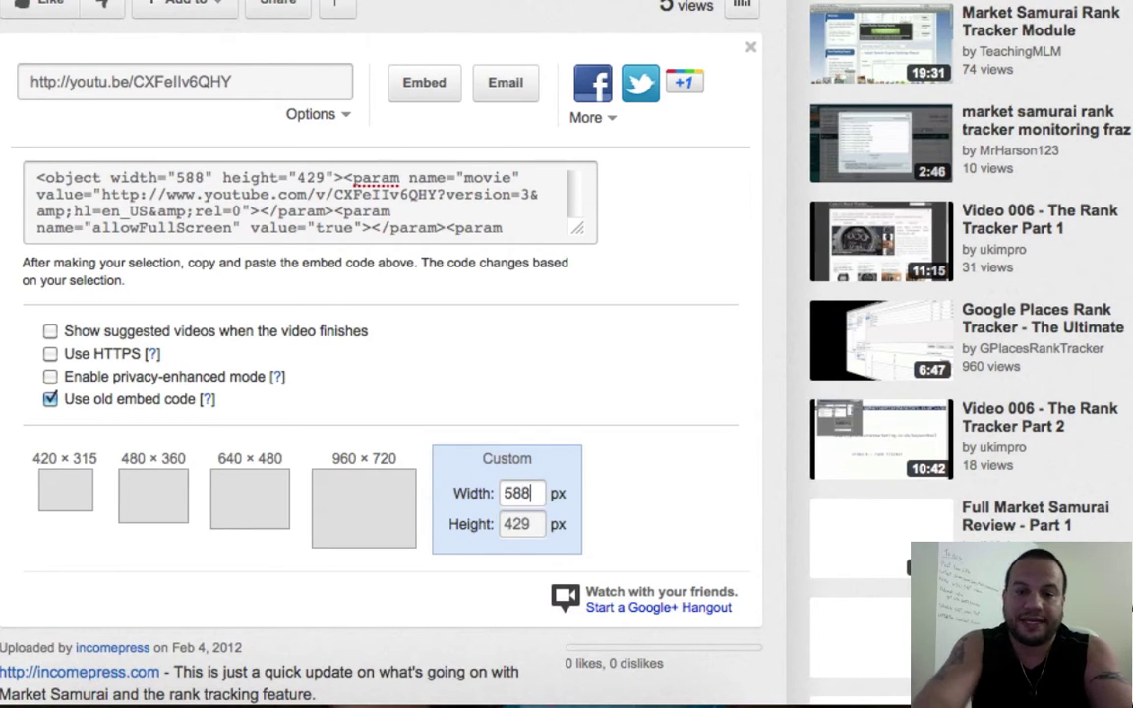
double_click(518, 531)
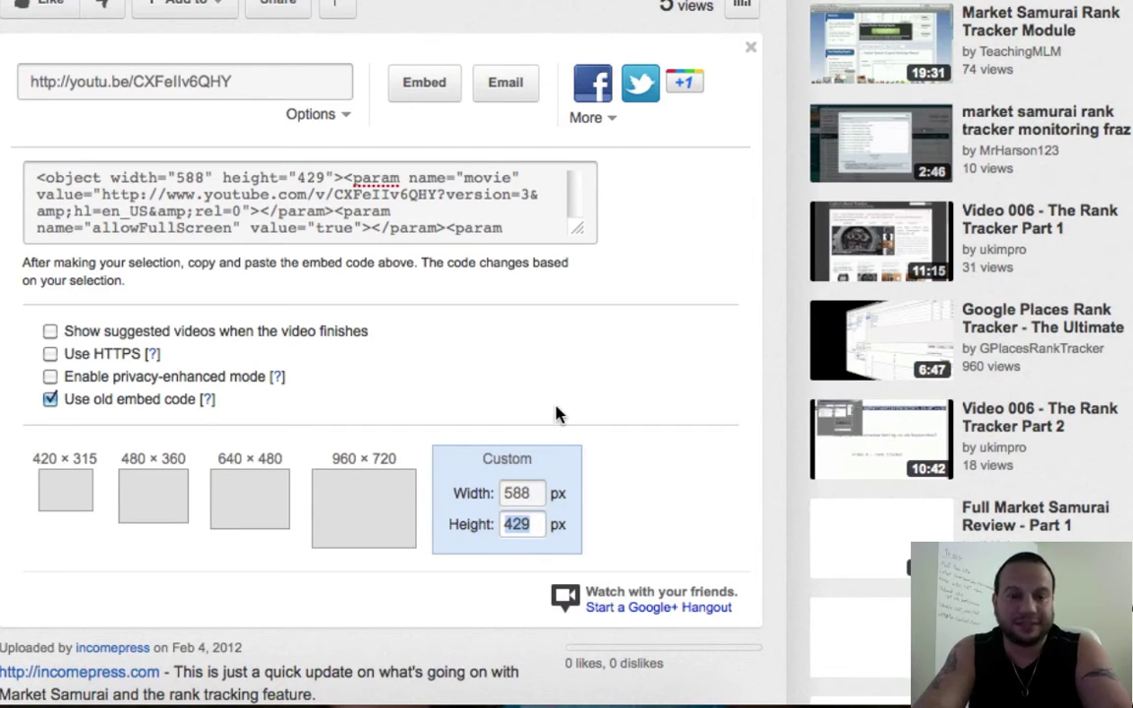
Review the video player at the head of the page against the custom embed width and height
scroll(555, 413, "up", 1)
scroll(555, 414, "up", 5)
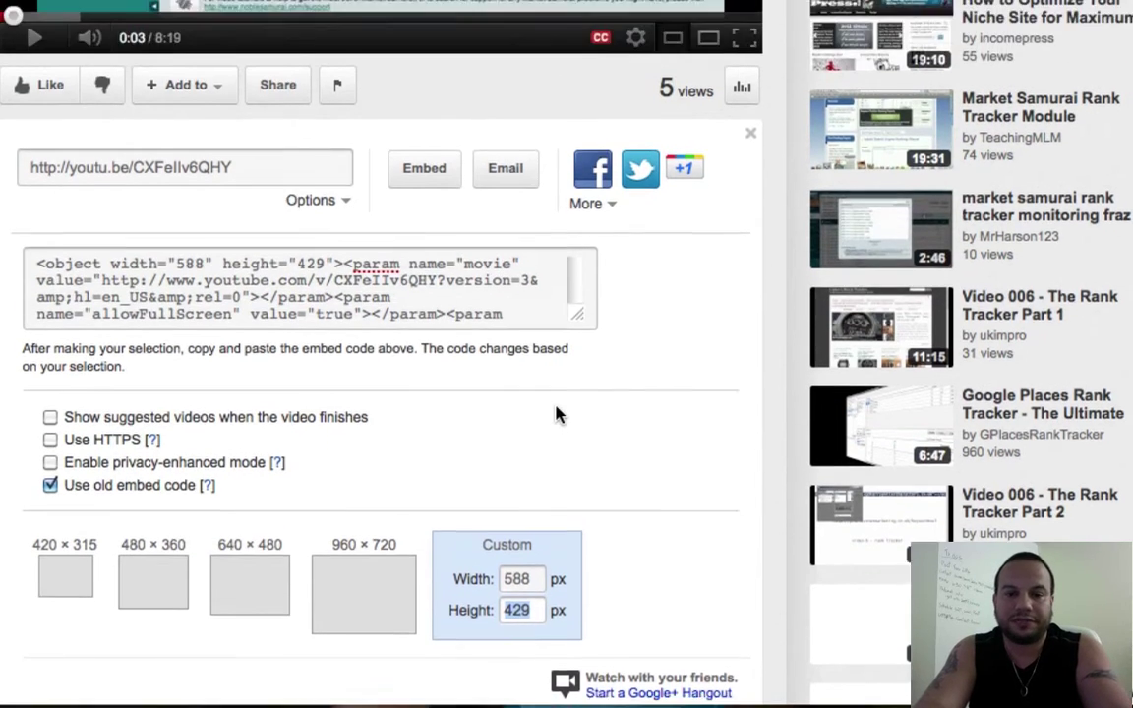
scroll(556, 414, "up", 3)
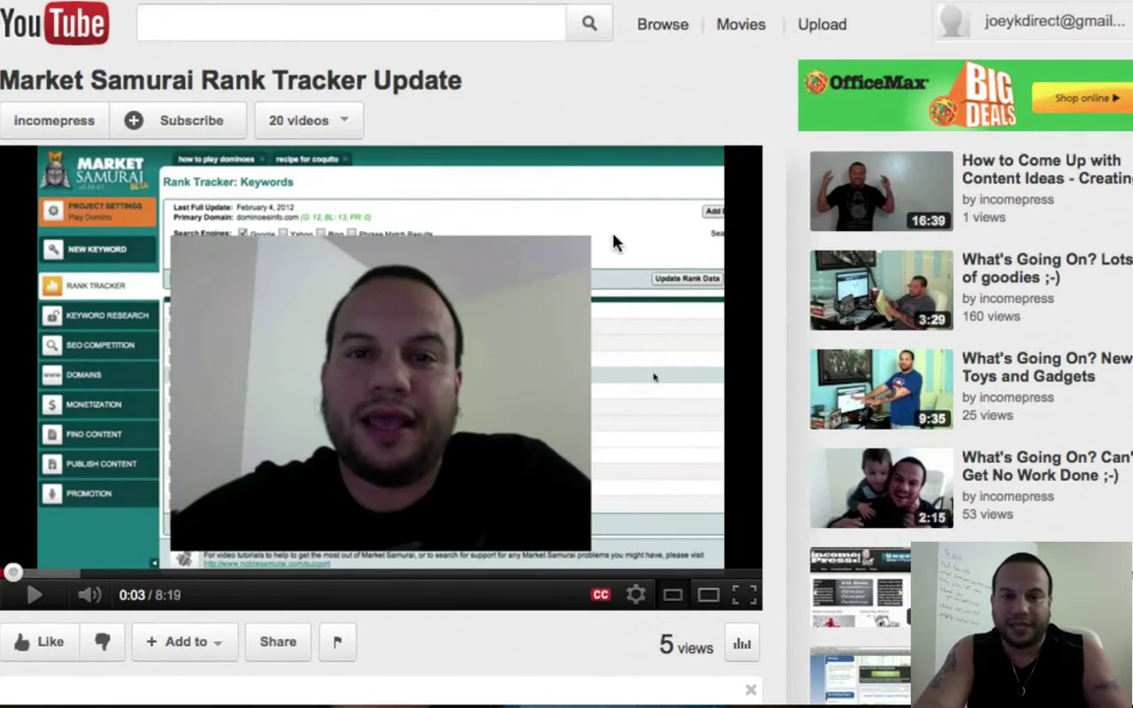
scroll(352, 379, "down", 3)
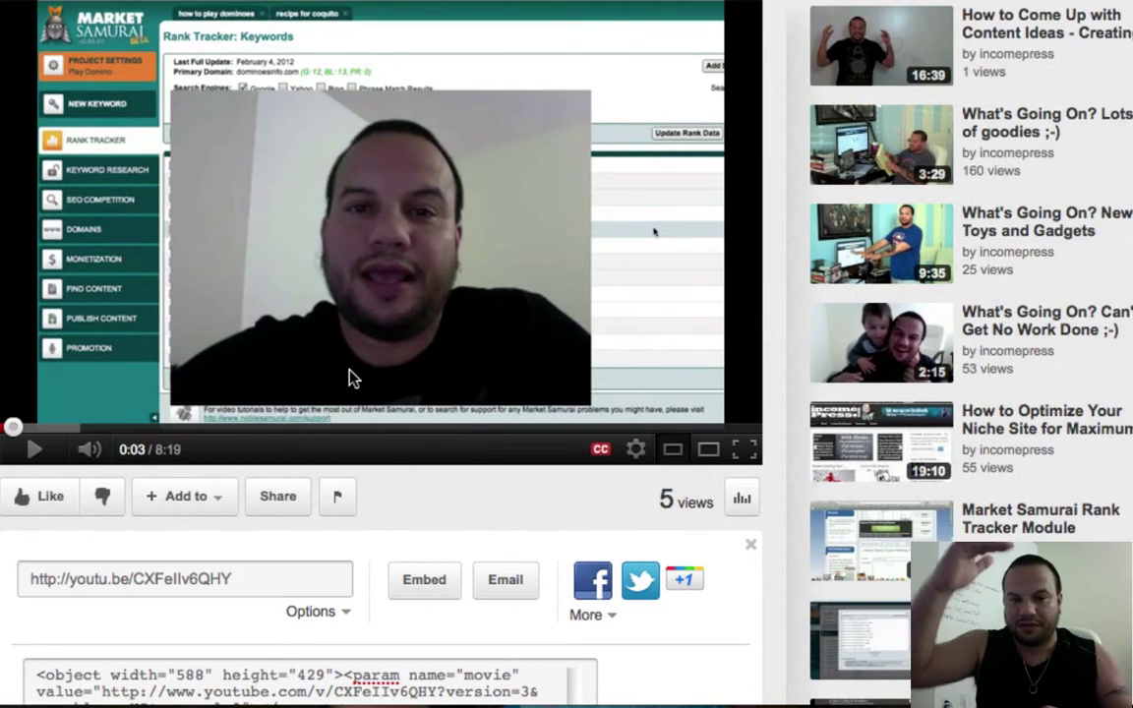
scroll(522, 499, "down", 2)
scroll(522, 499, "down", 6)
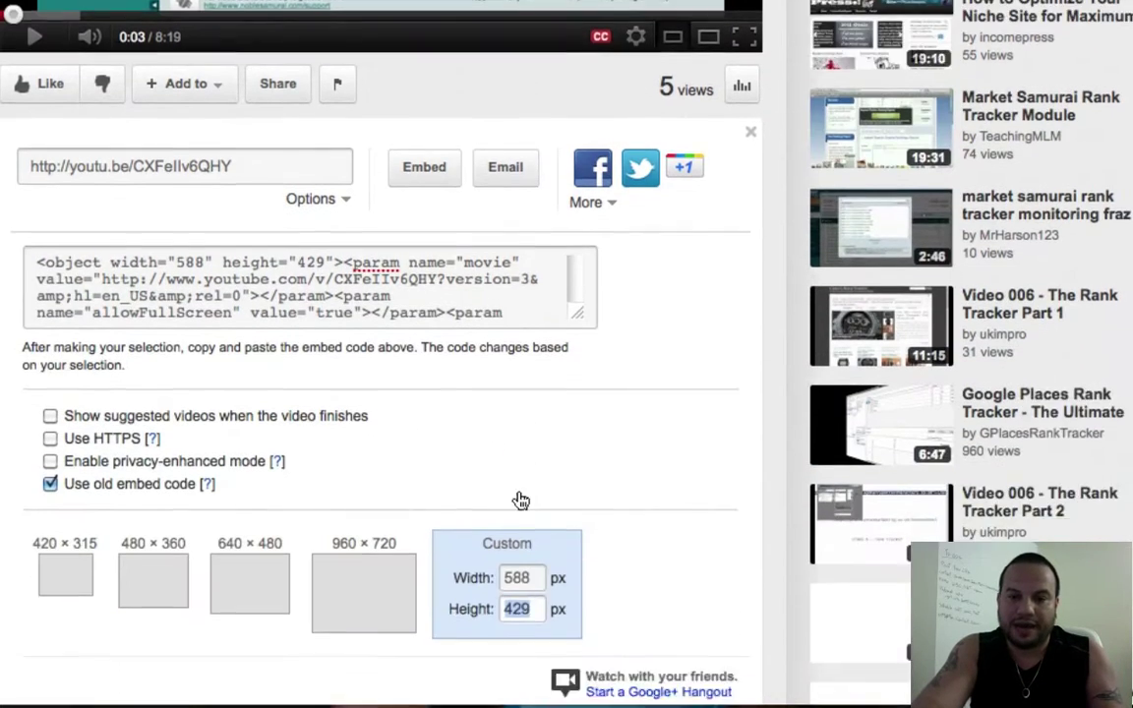
left_click(532, 499)
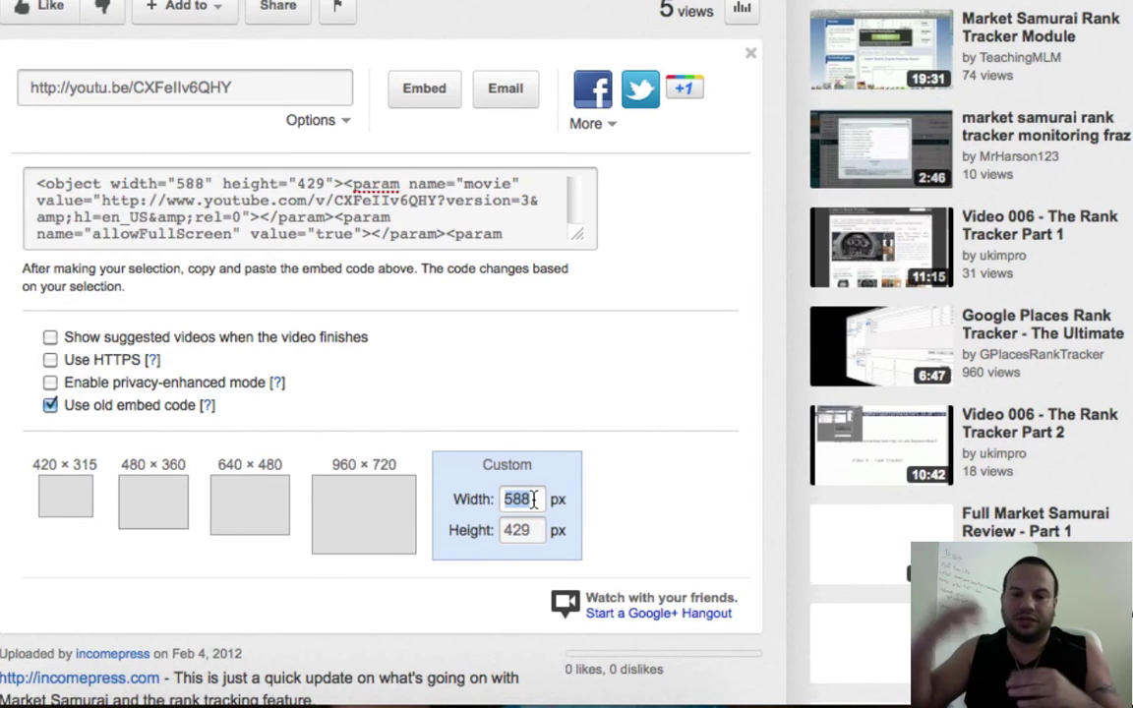
Copy the complete embed code for the custom-sized video
scroll(532, 498, "up", 3)
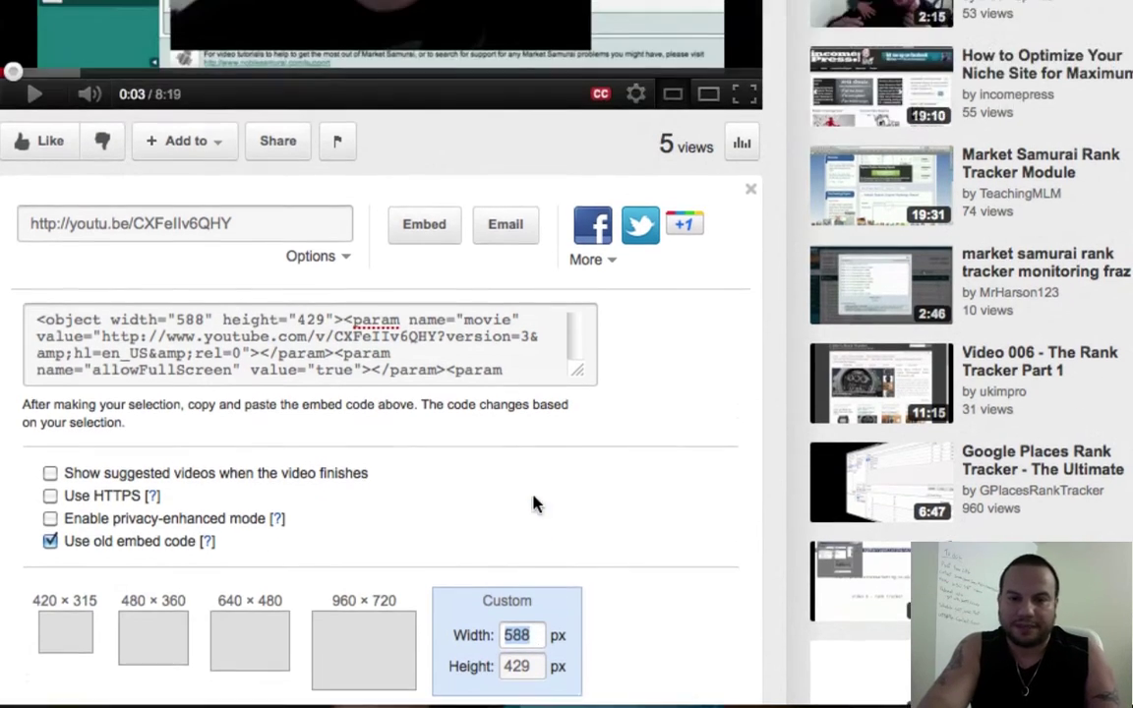
scroll(534, 503, "down", 1)
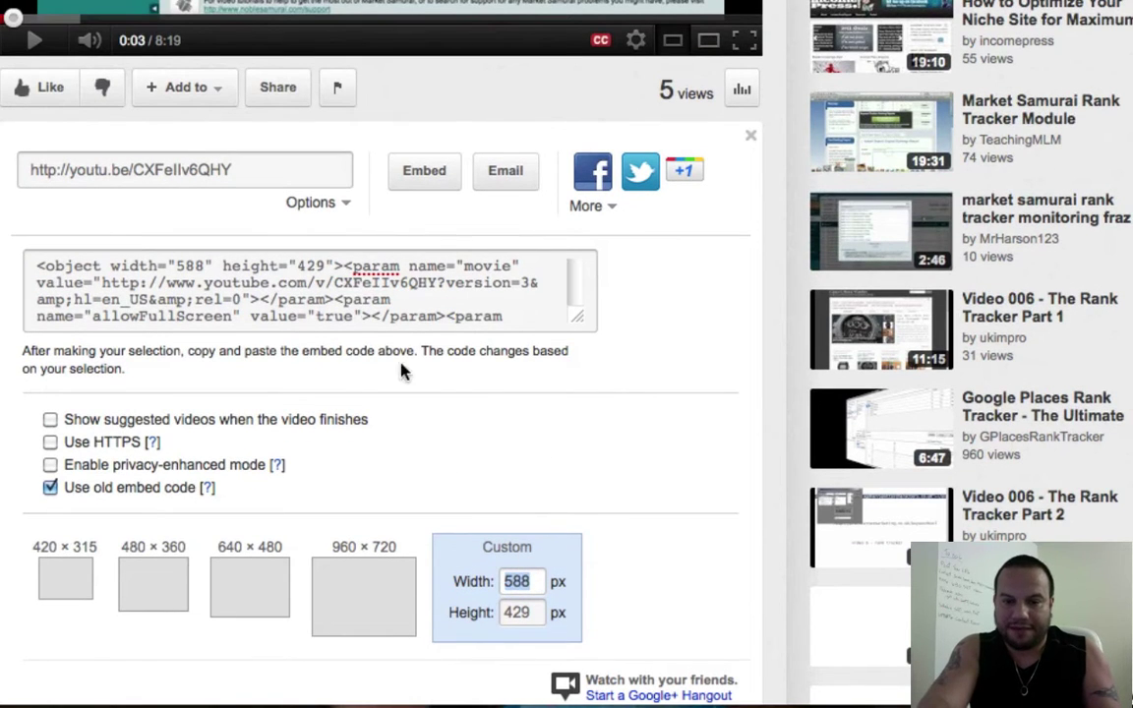
left_click(355, 302)
key("ctrl+c")
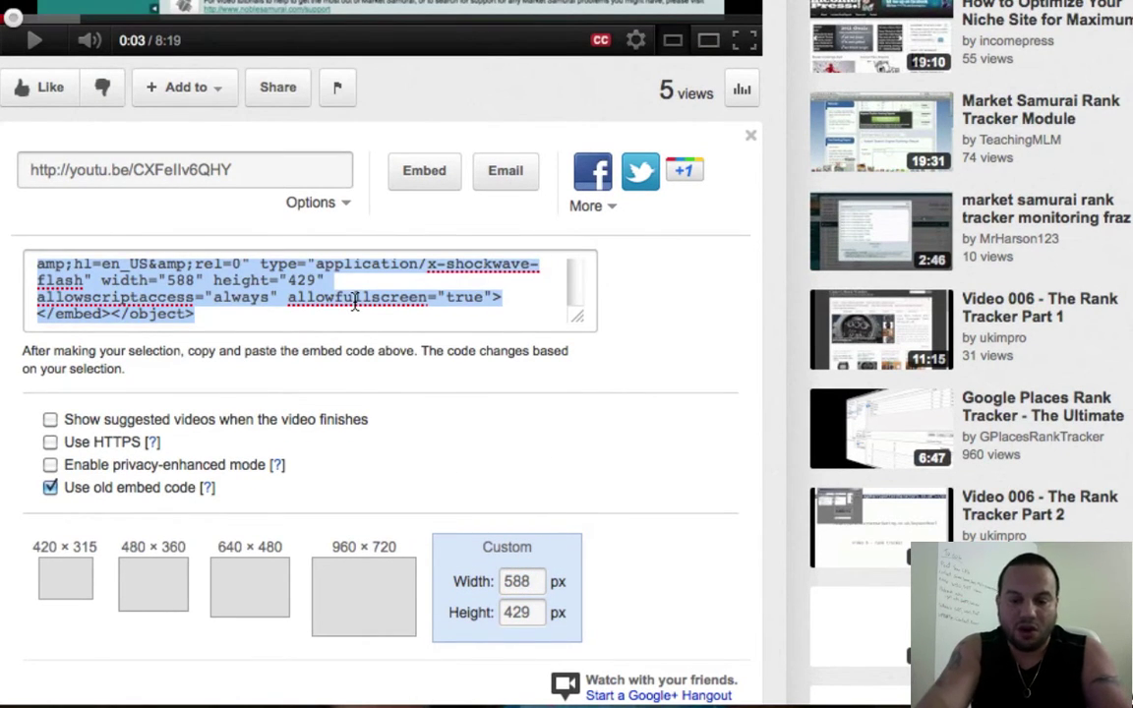
Return to the WordPress draft "Market Samurai State of Panic" and show its content as HTML source
left_click(39, 1)
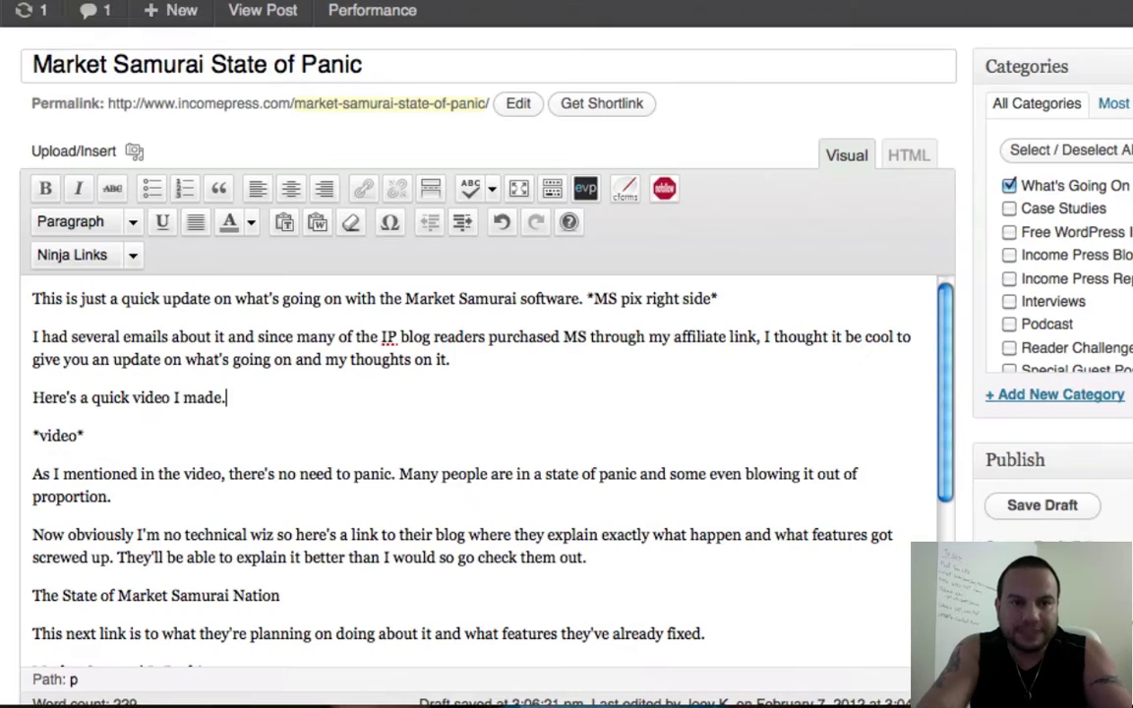
left_click(226, 397)
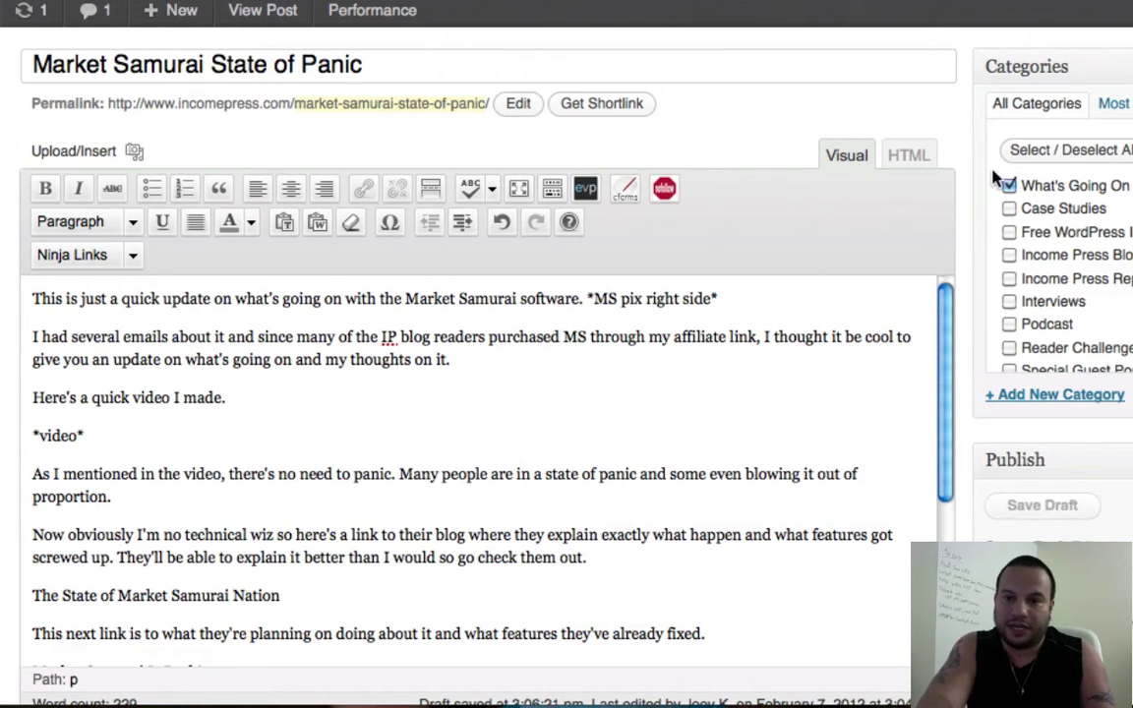
left_click(913, 169)
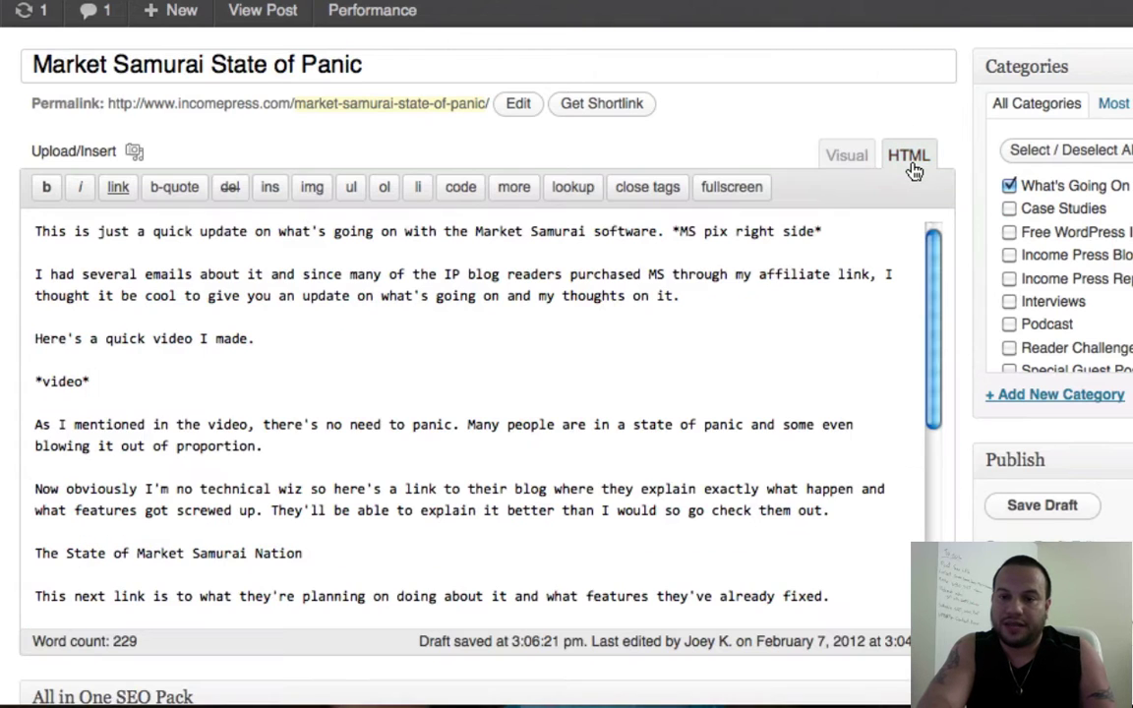
left_click(840, 163)
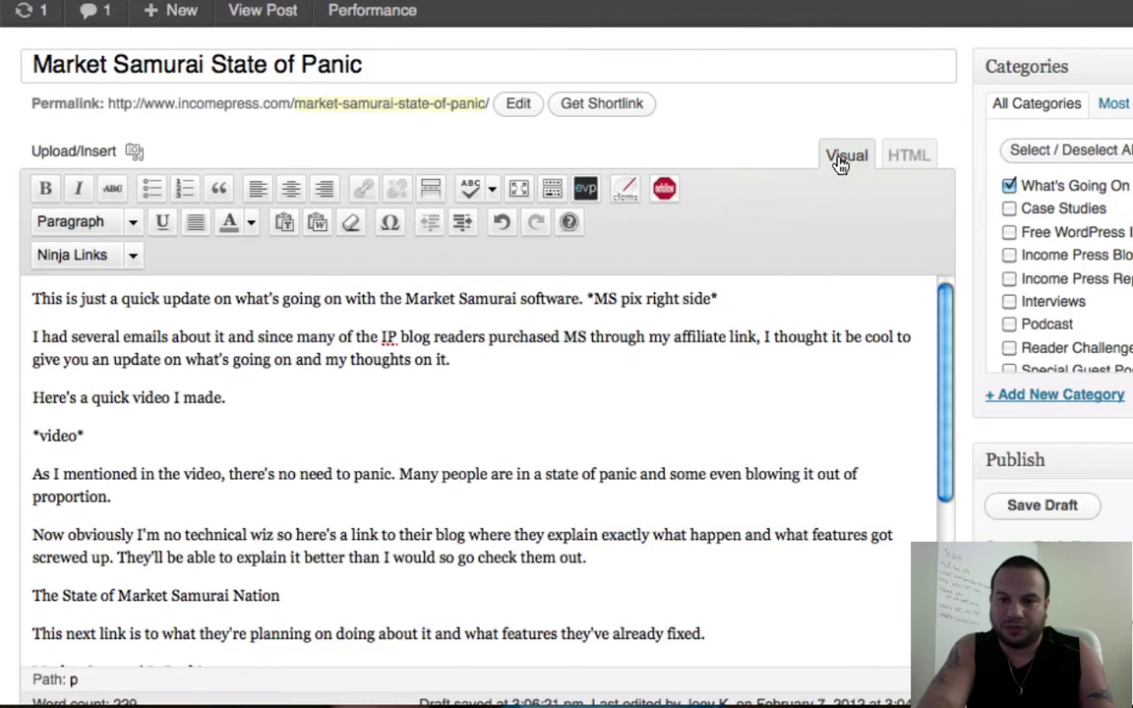
left_click(903, 165)
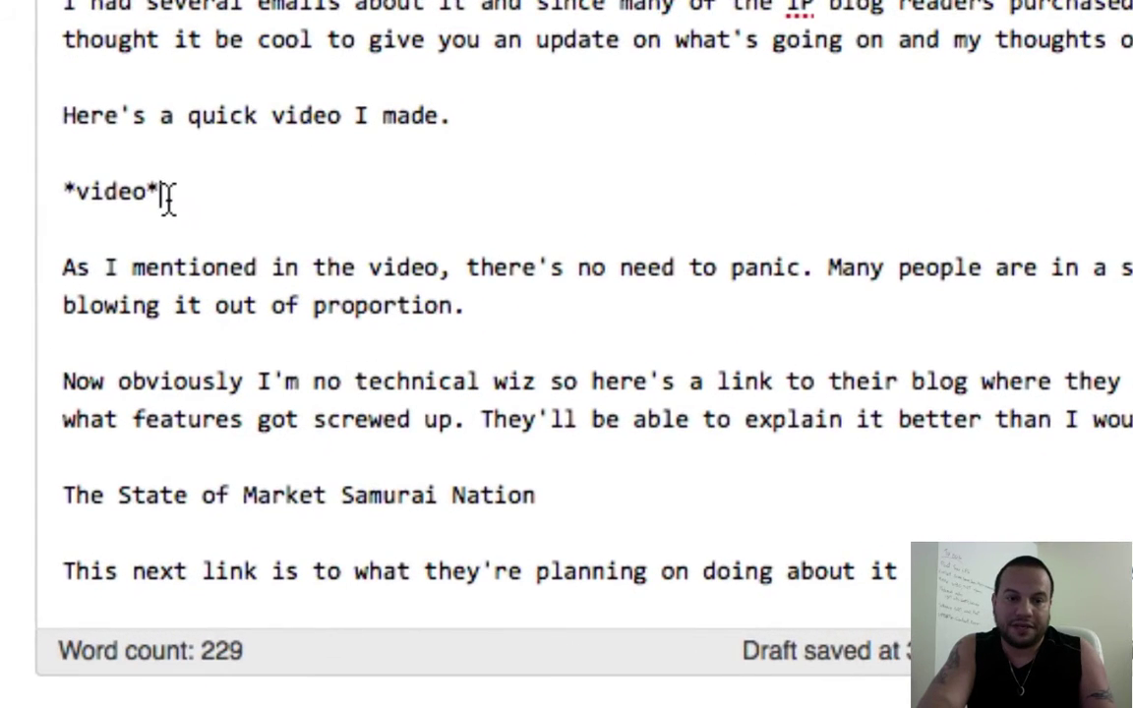
Replace the *video* placeholder with the copied YouTube embed code, wrapped in <center> and </center> tags
left_click_drag(165, 193, 63, 193)
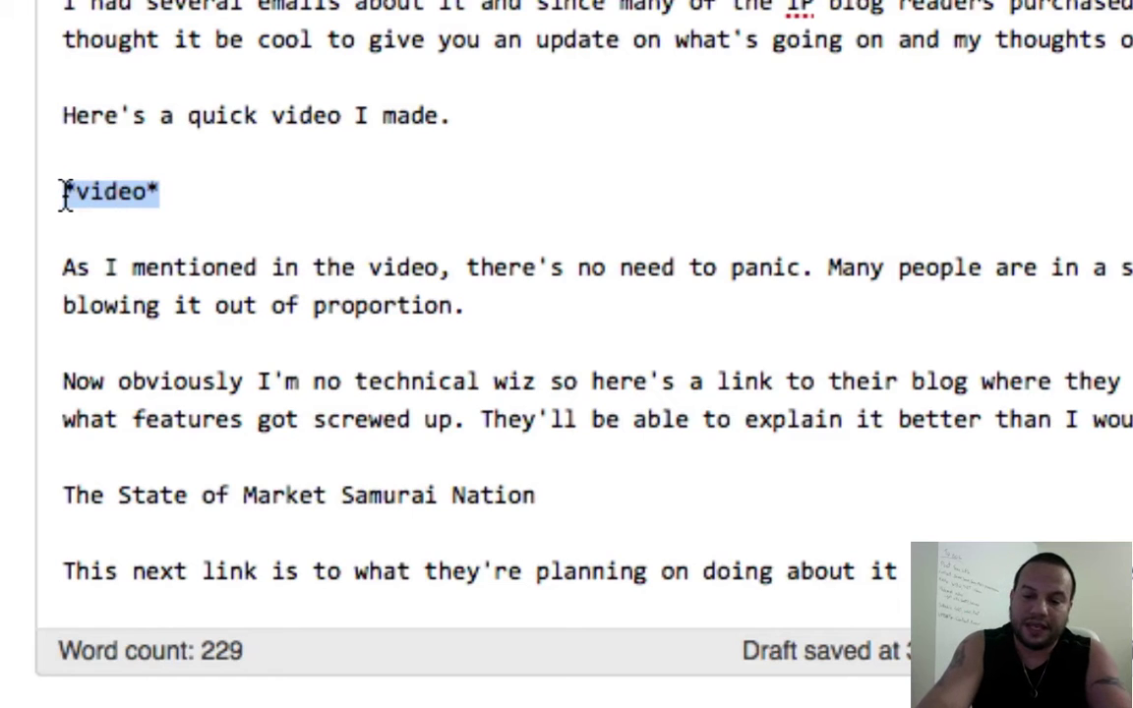
type("<c")
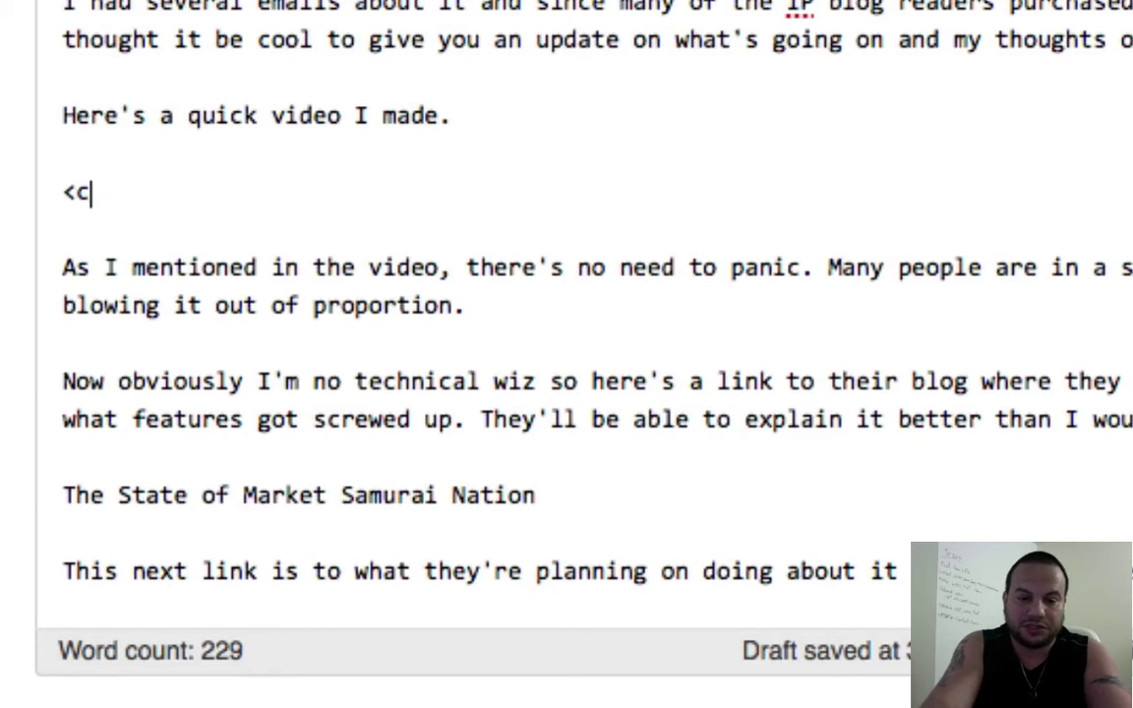
type("enter>")
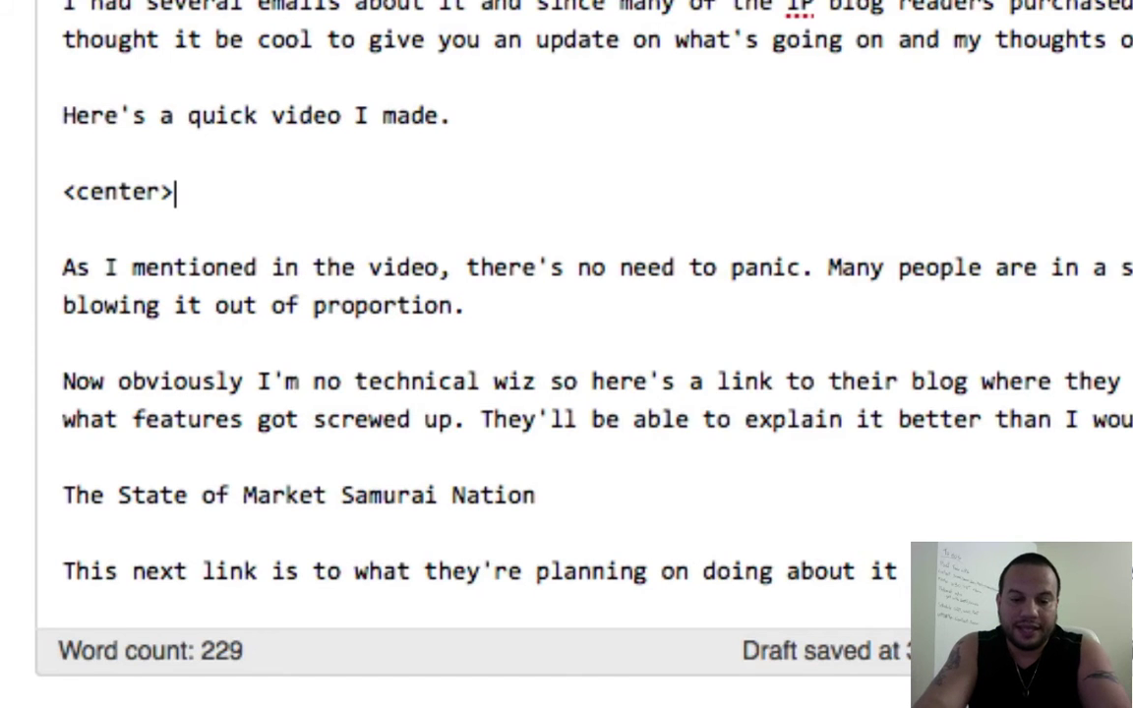
key("ctrl+v")
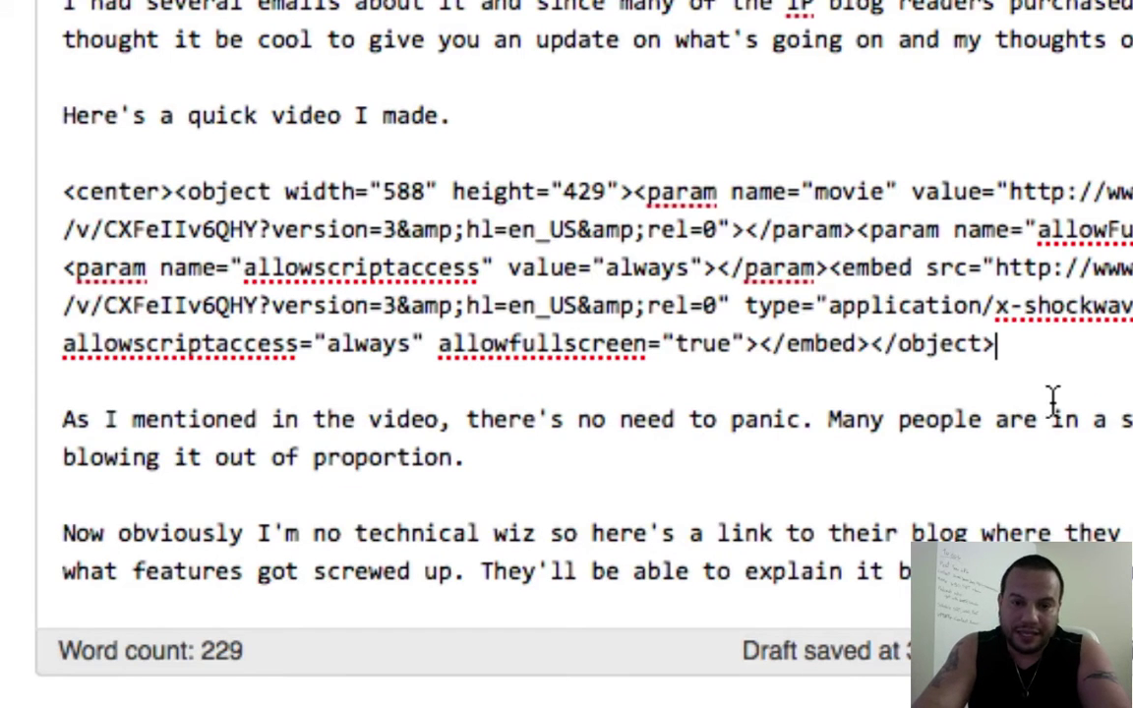
type("</")
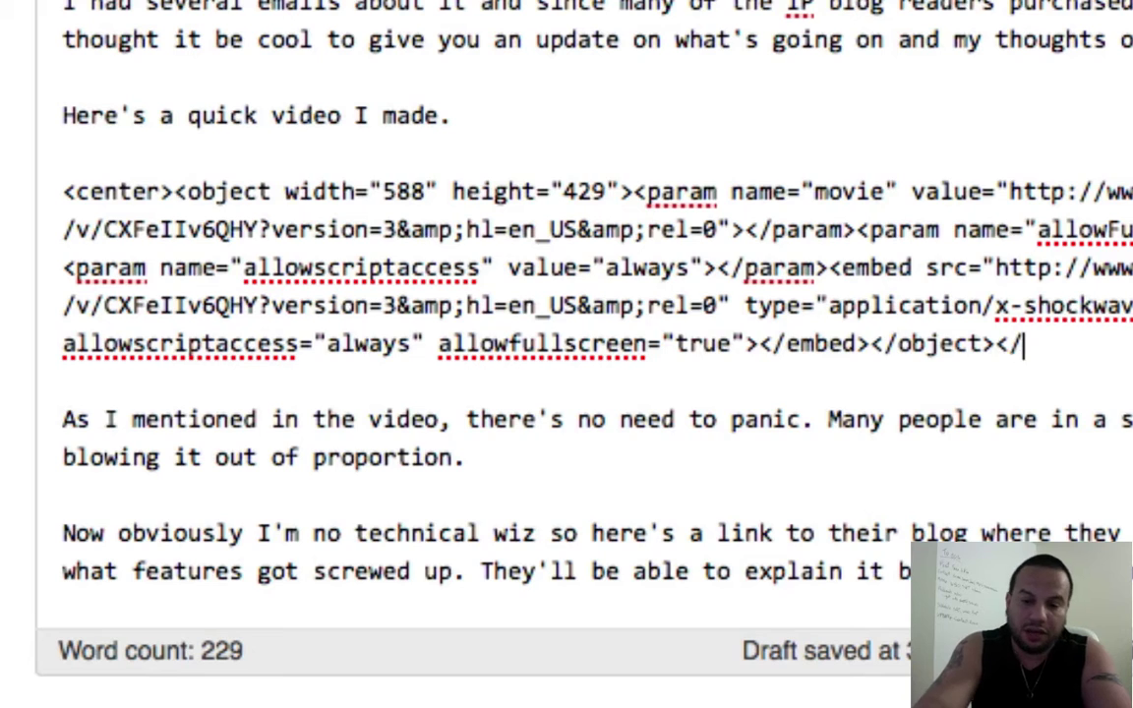
type("center>")
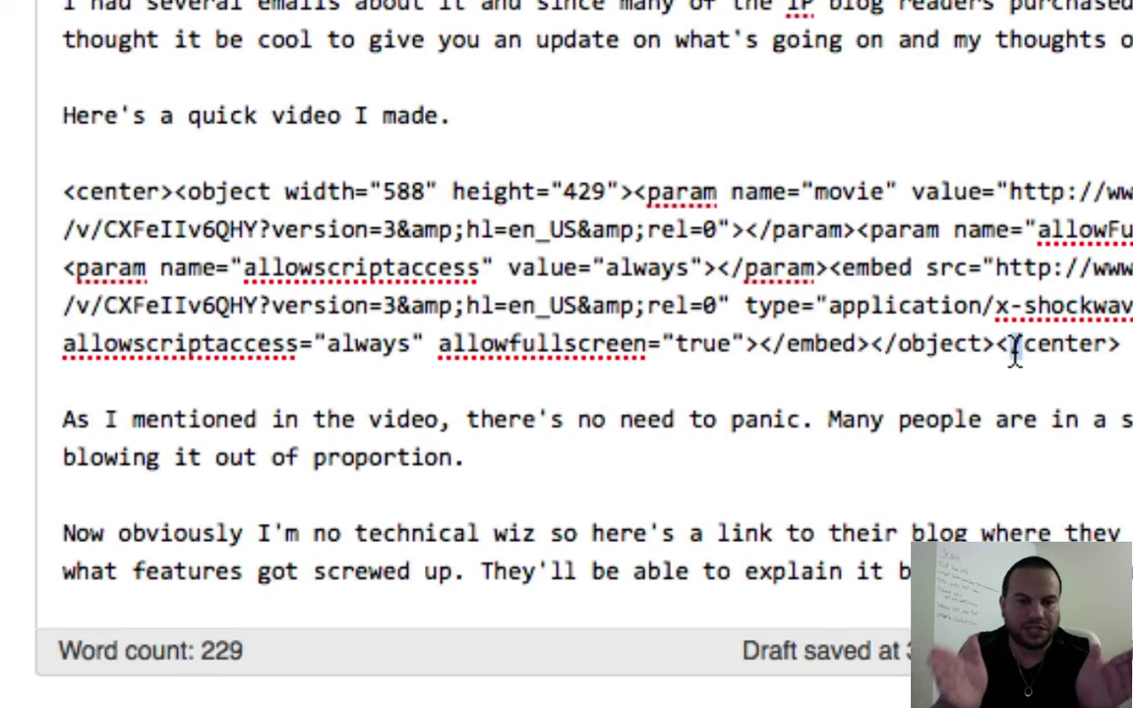
left_click_drag(1015, 351, 1010, 356)
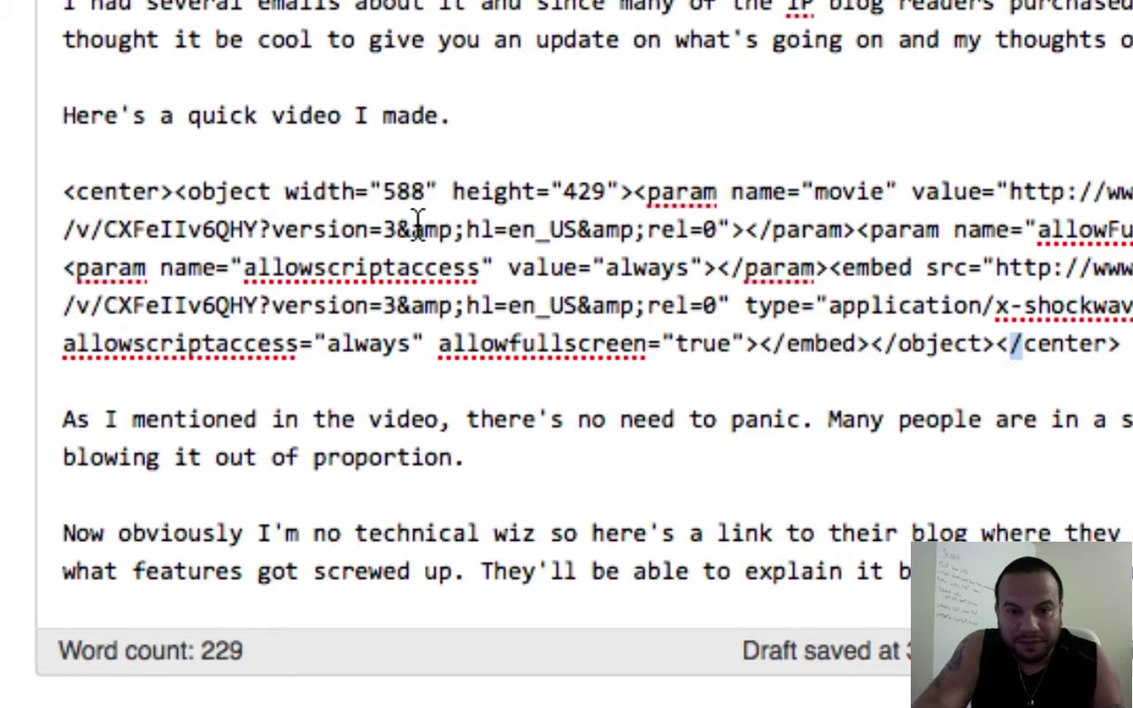
Set both height values in the video's embed code, in the object and embed tags, to 400 and save the draft
left_click(603, 191)
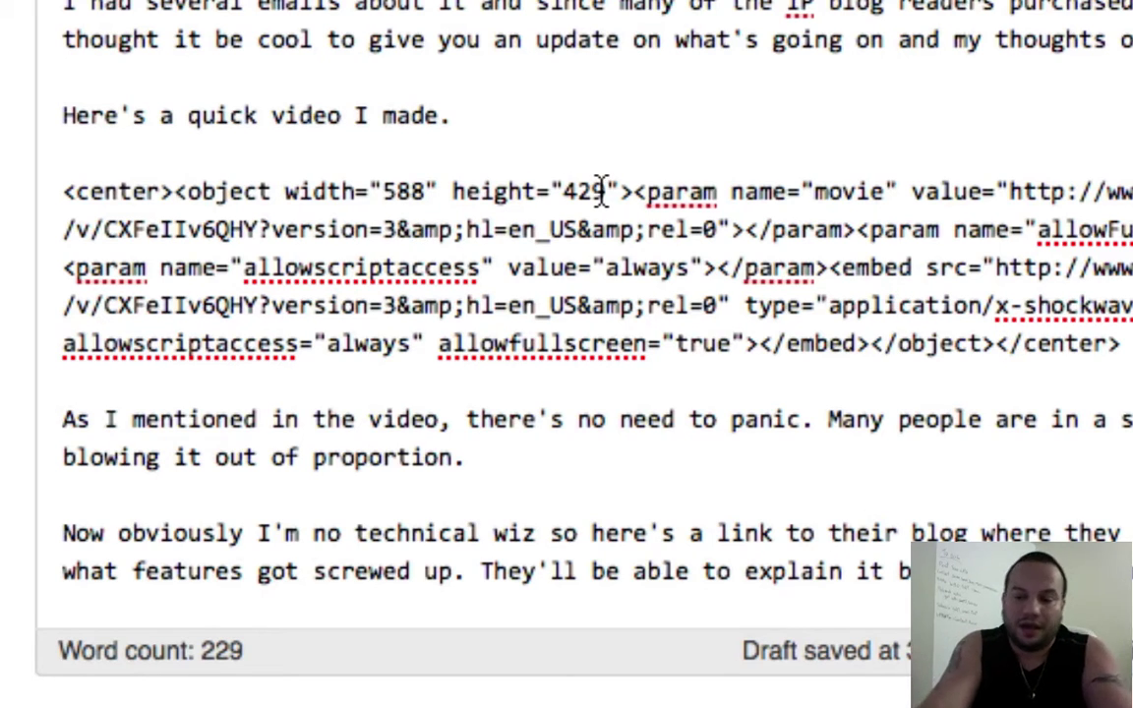
key("BackSpace")
key("BackSpace")
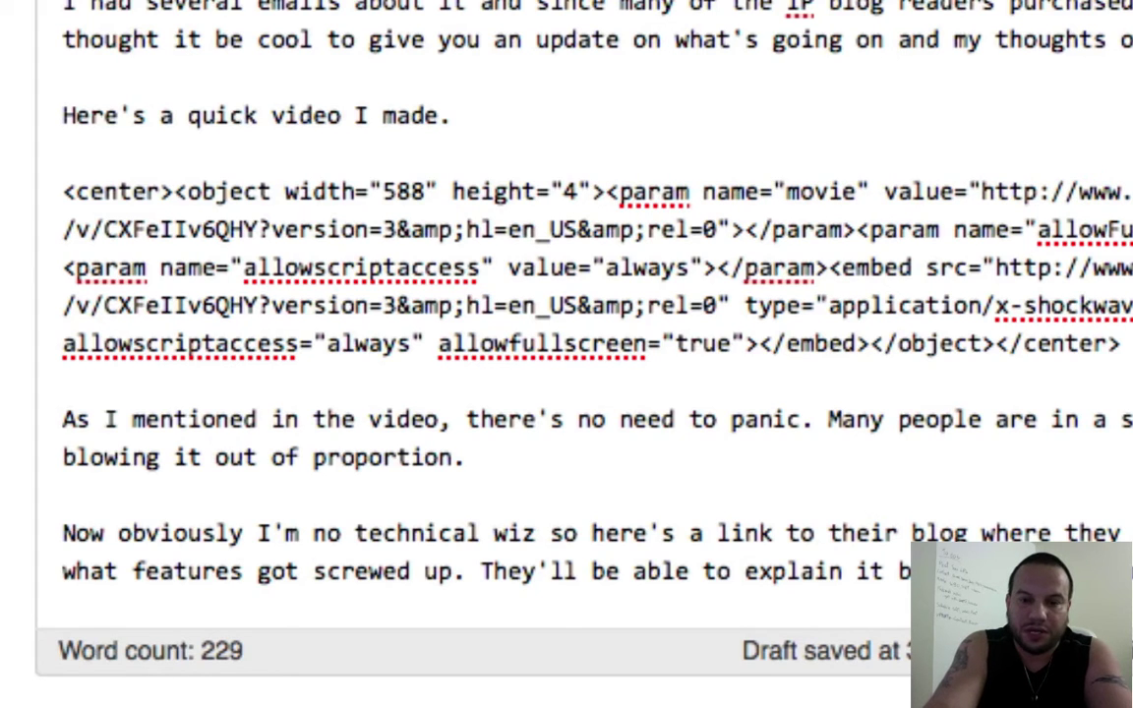
type("00")
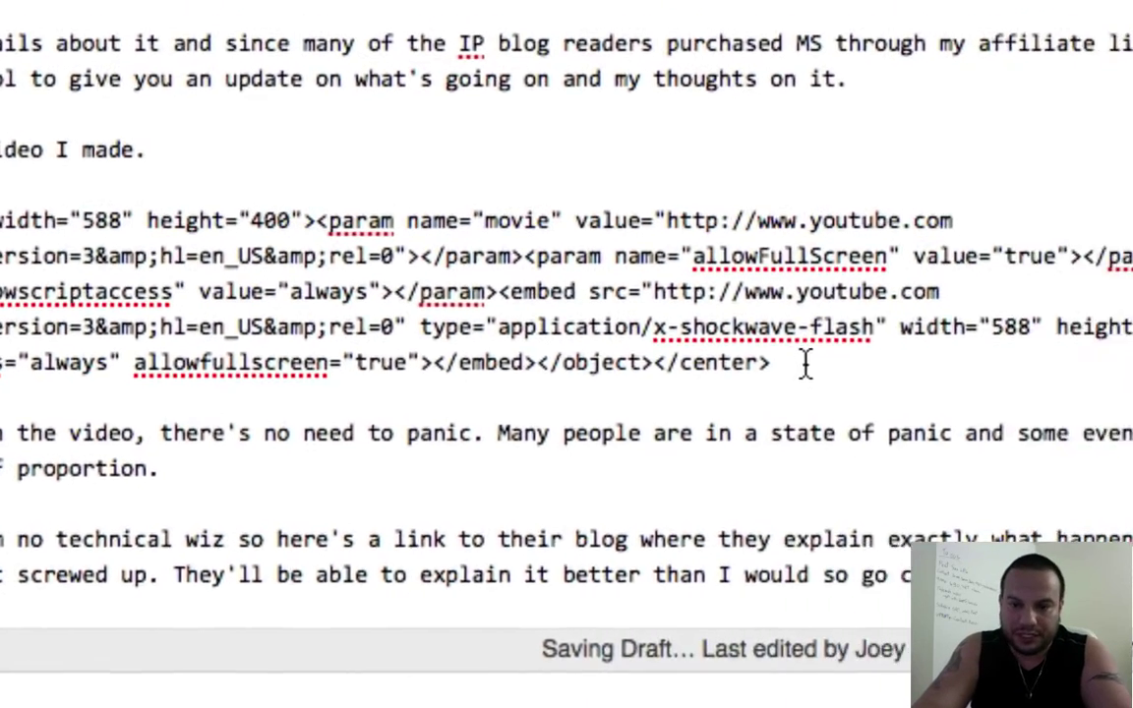
key("BackSpace")
key("BackSpace")
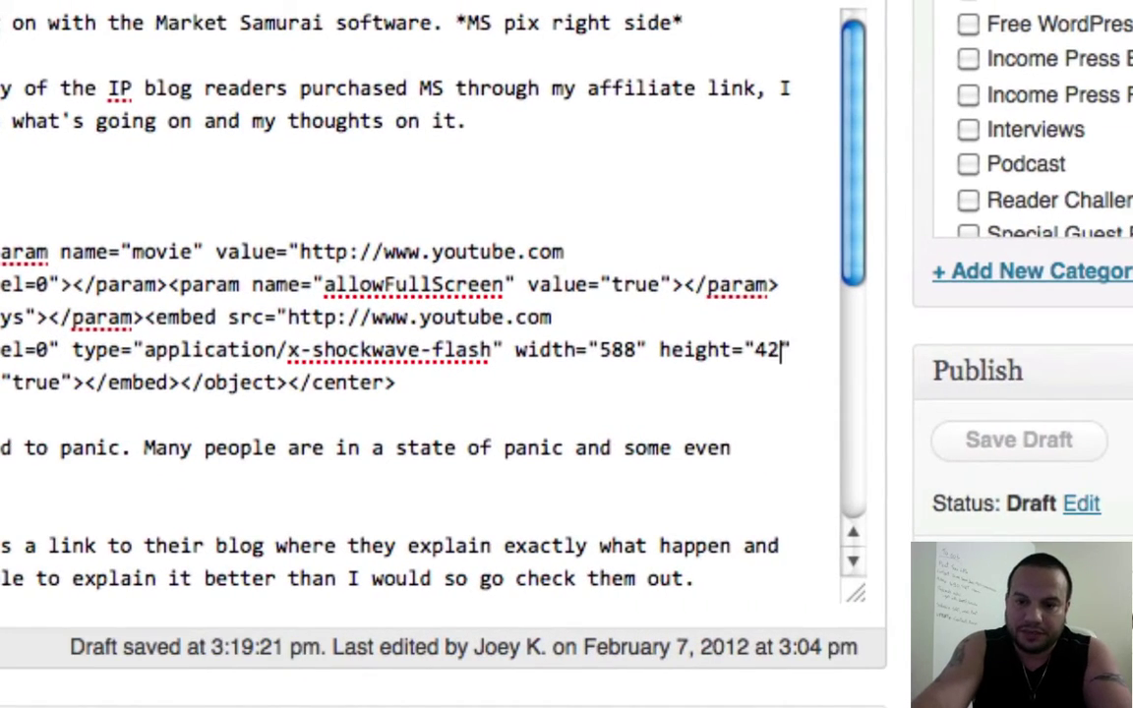
type("00")
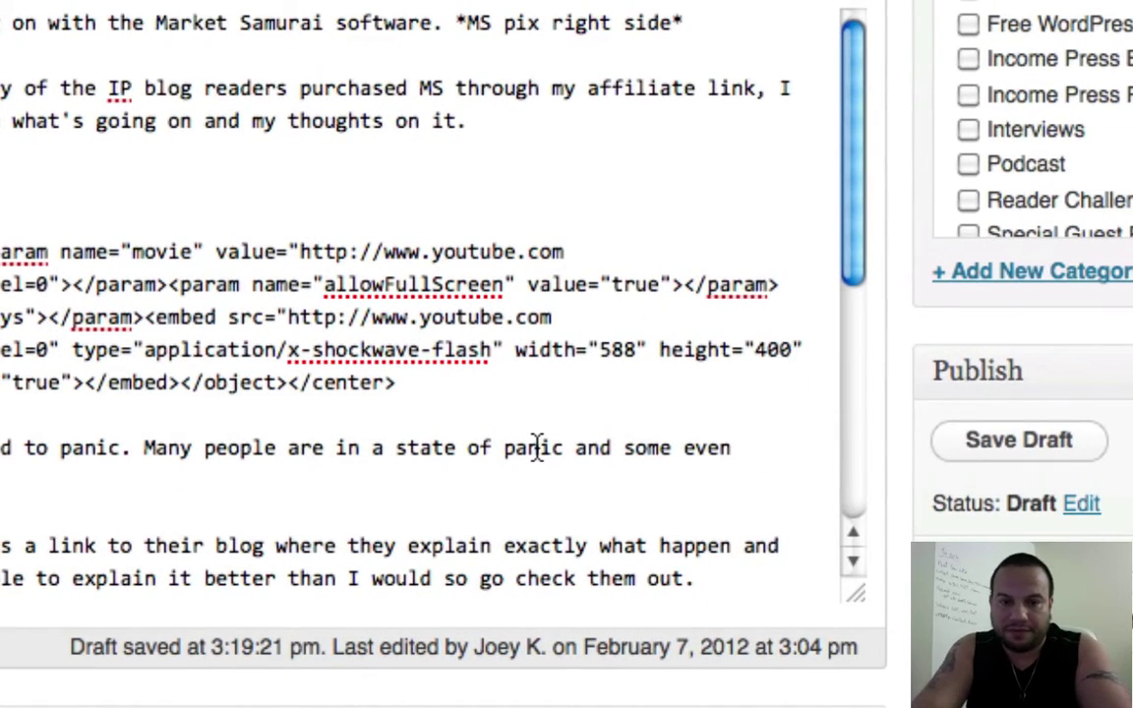
left_click(954, 453)
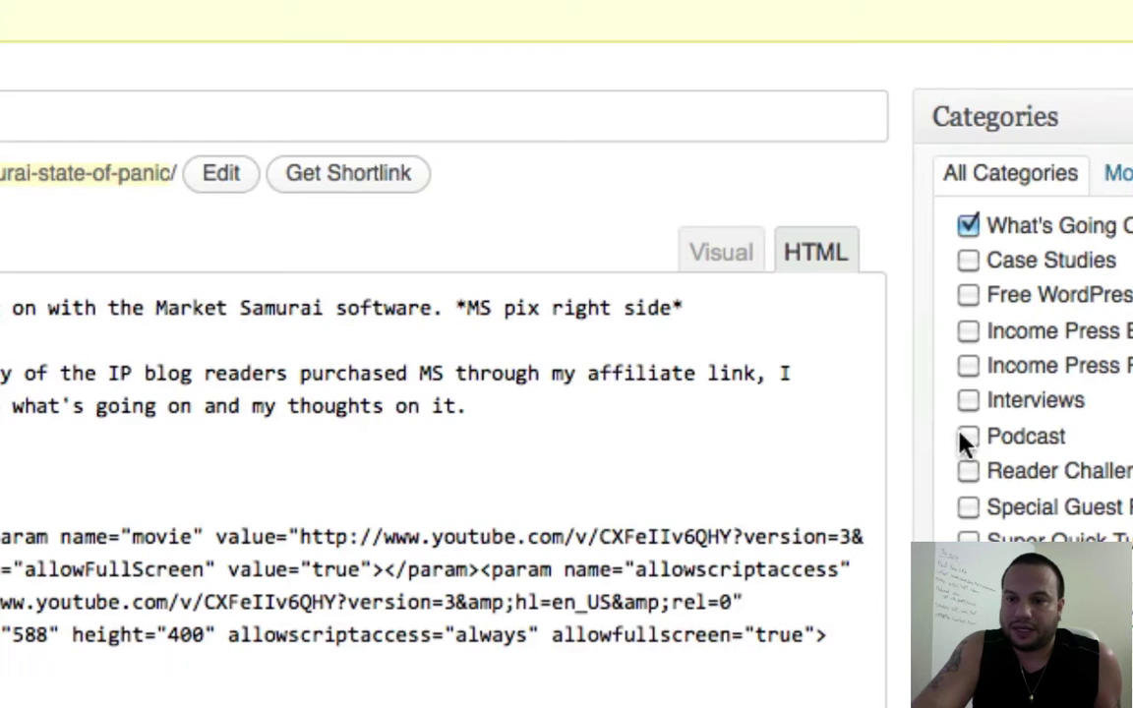
Preview the post and check how the embedded video fits the content column
scroll(922, 356, "down", 2)
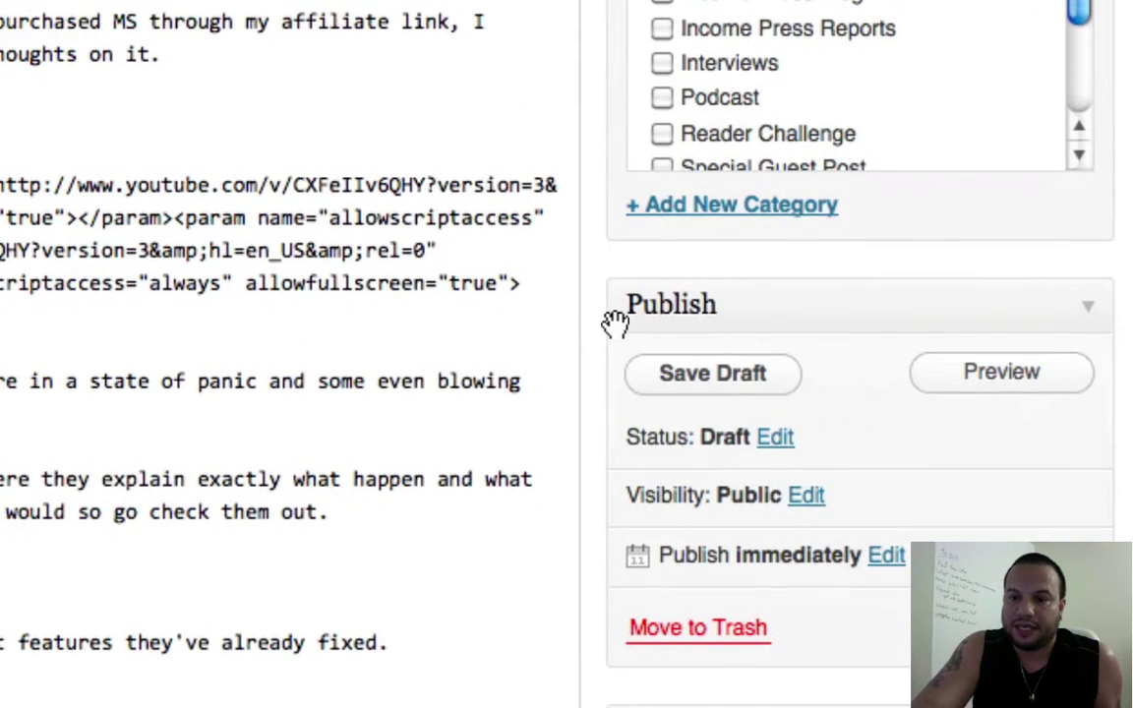
left_click(956, 391)
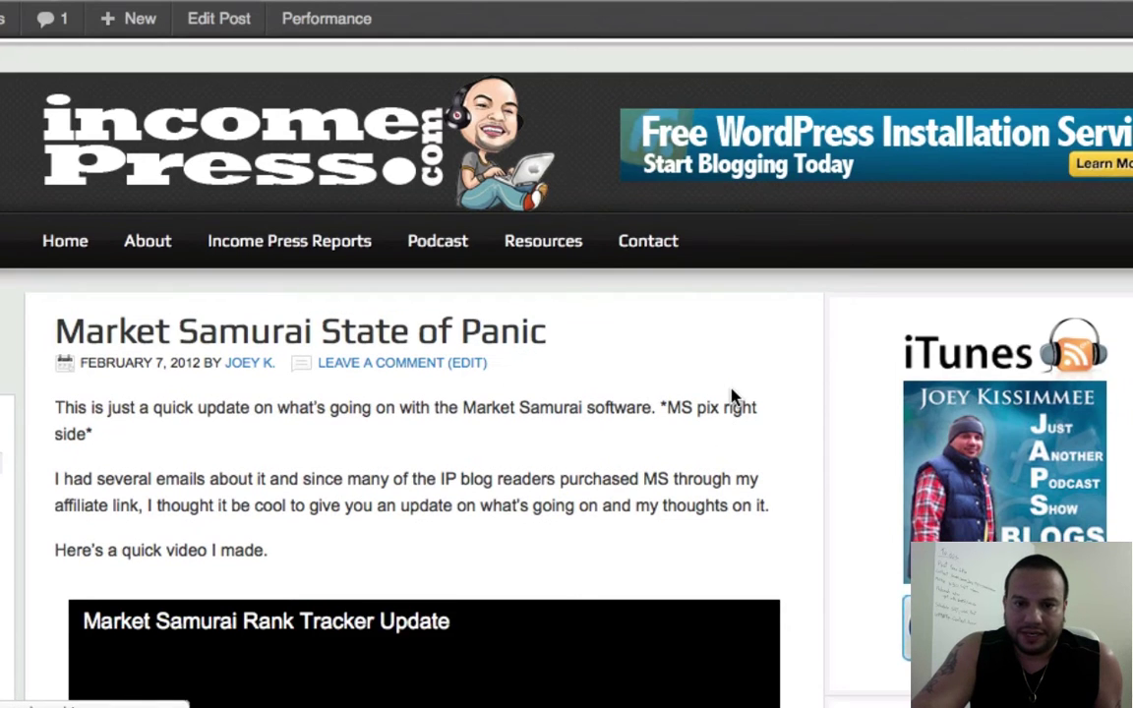
scroll(731, 396, "down", 3)
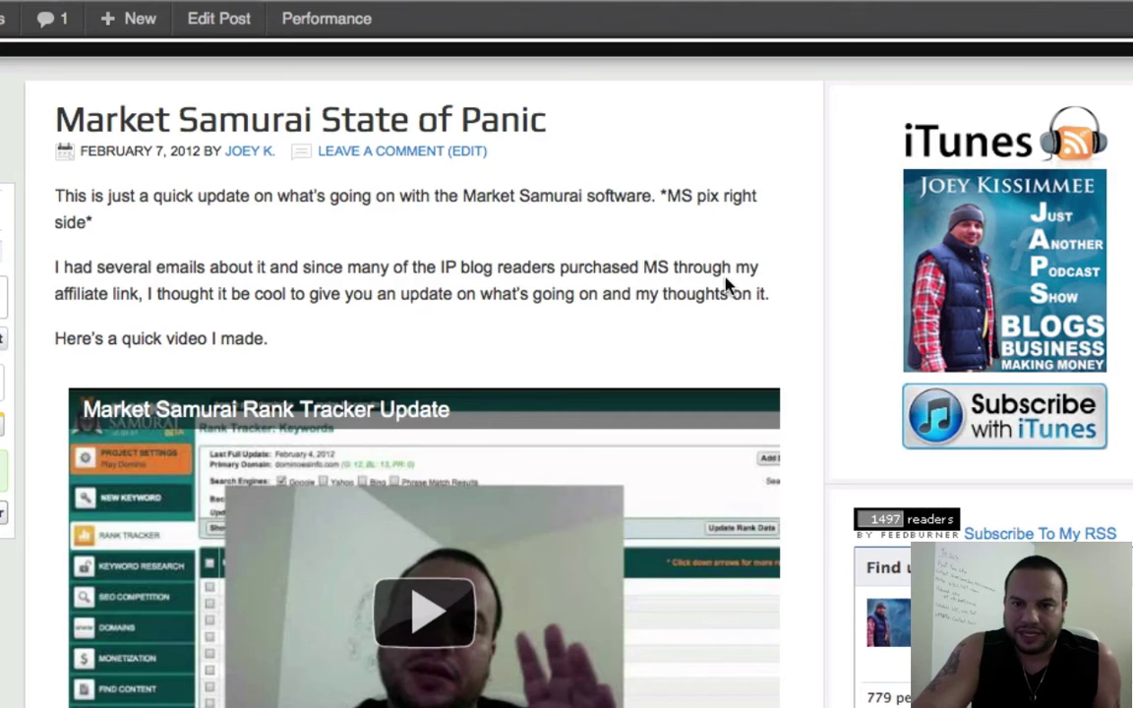
scroll(895, 341, "down", 3)
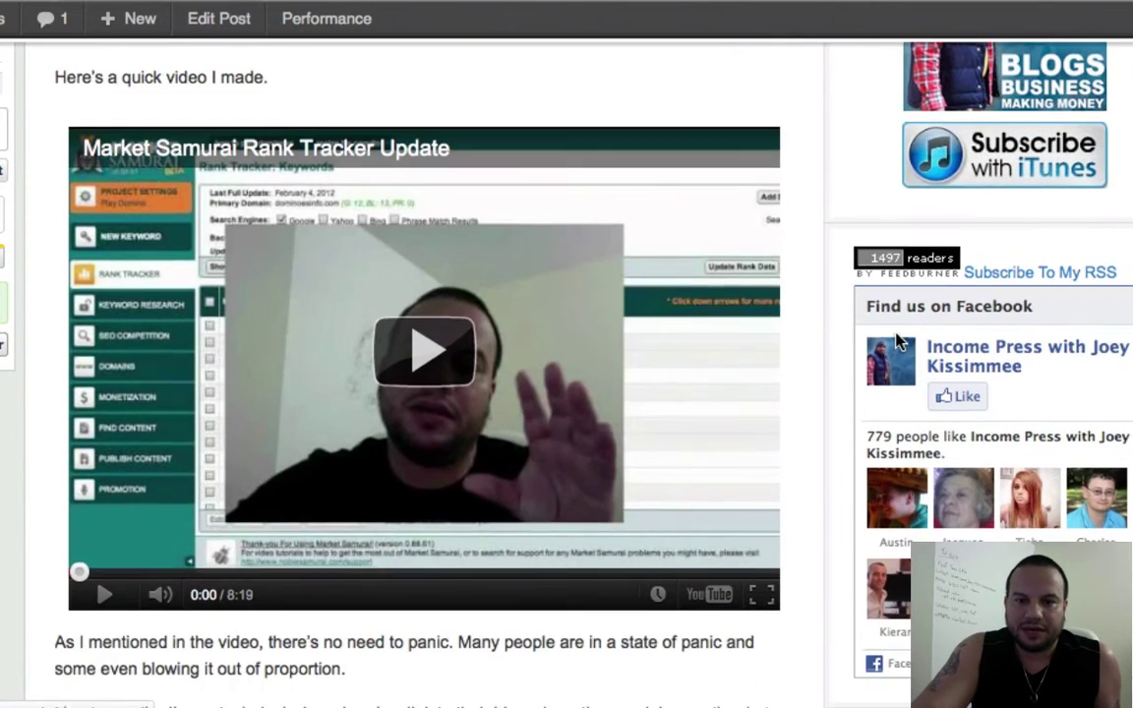